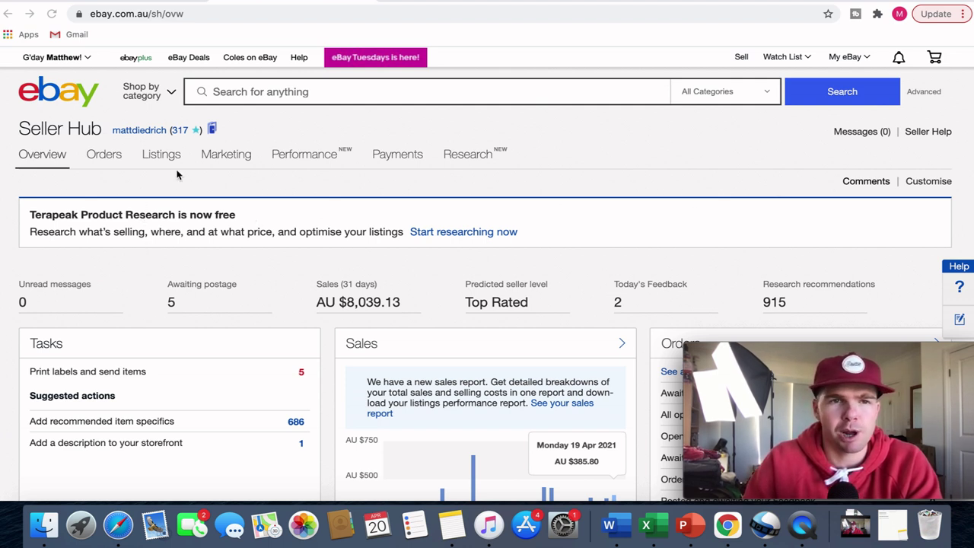
- Start creating a new listing template from the listing creation page and name it "500g Int. Satchel"
{"action": "mouse_move", "coordinate": [160, 154]}
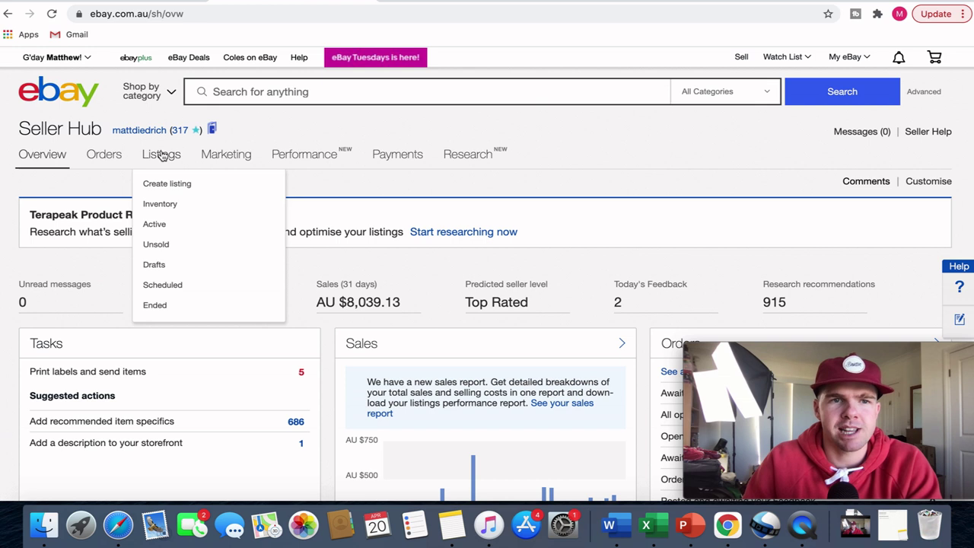
{"action": "left_click", "coordinate": [161, 186]}
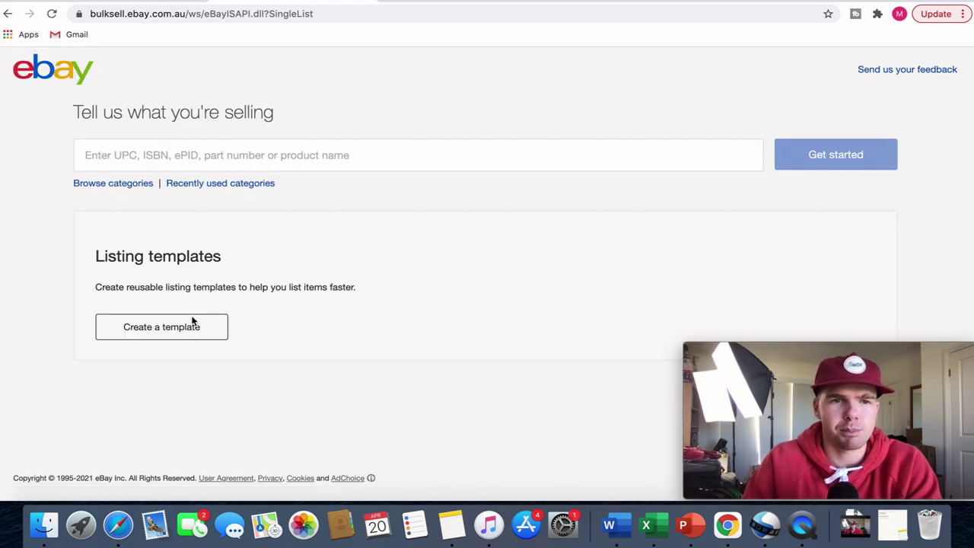
{"action": "left_click", "coordinate": [177, 330]}
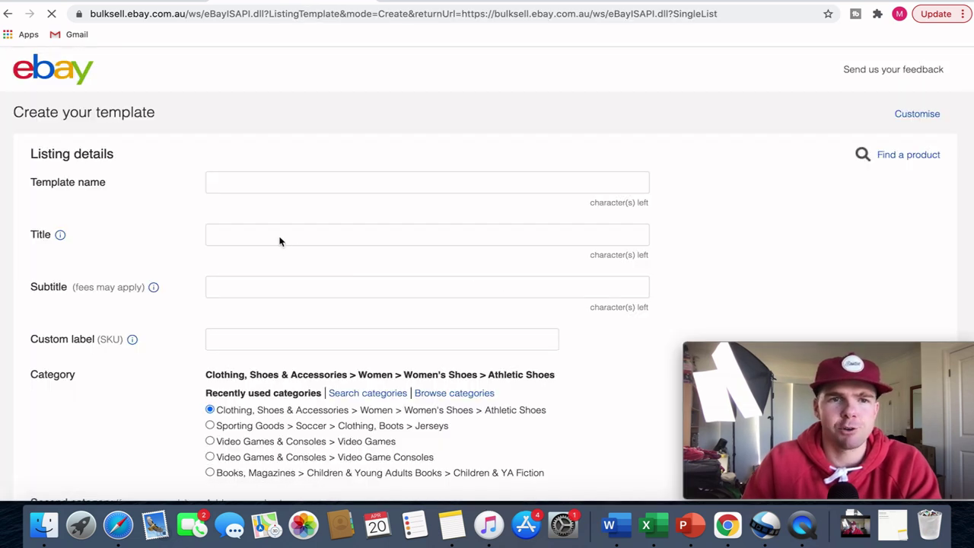
{"action": "left_click", "coordinate": [280, 179]}
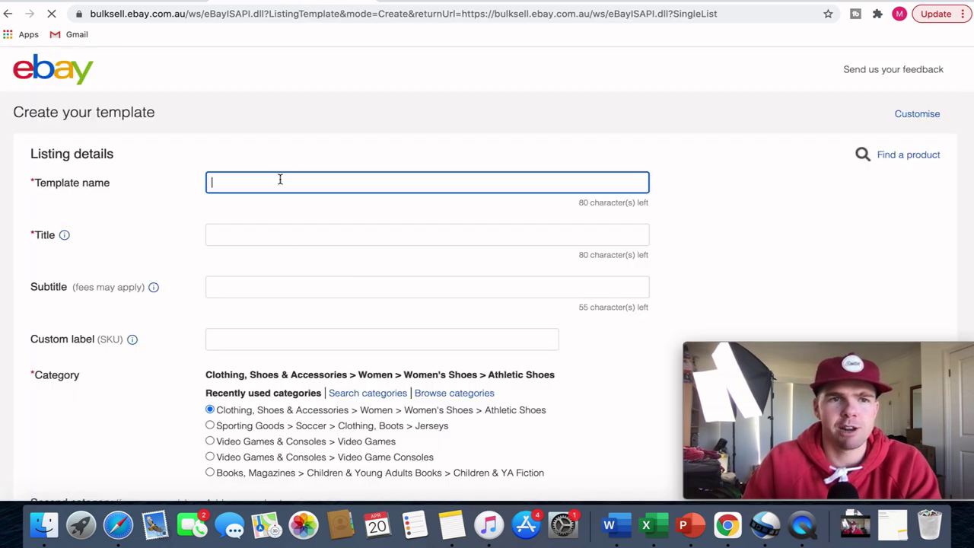
{"action": "type", "text": "500"}
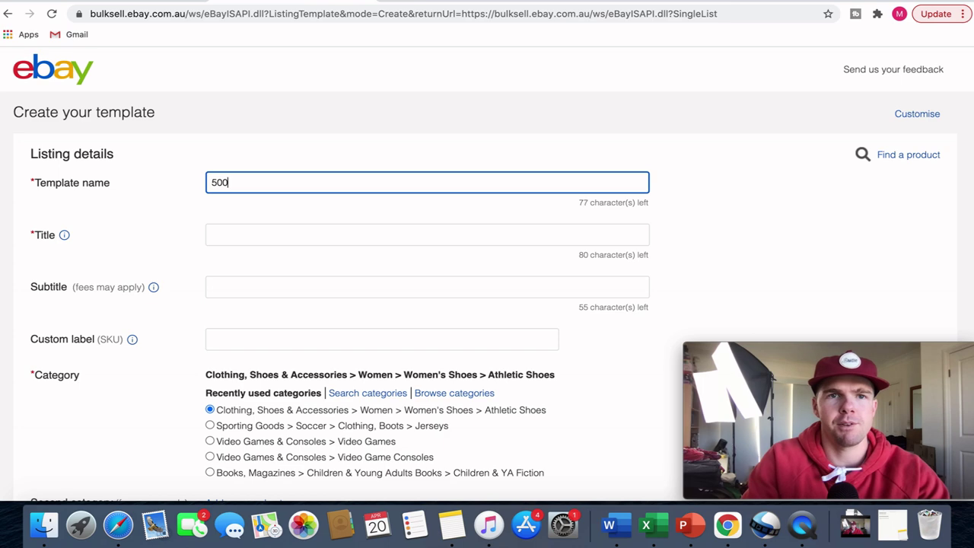
{"action": "type", "text": "g Int. Satchel"}
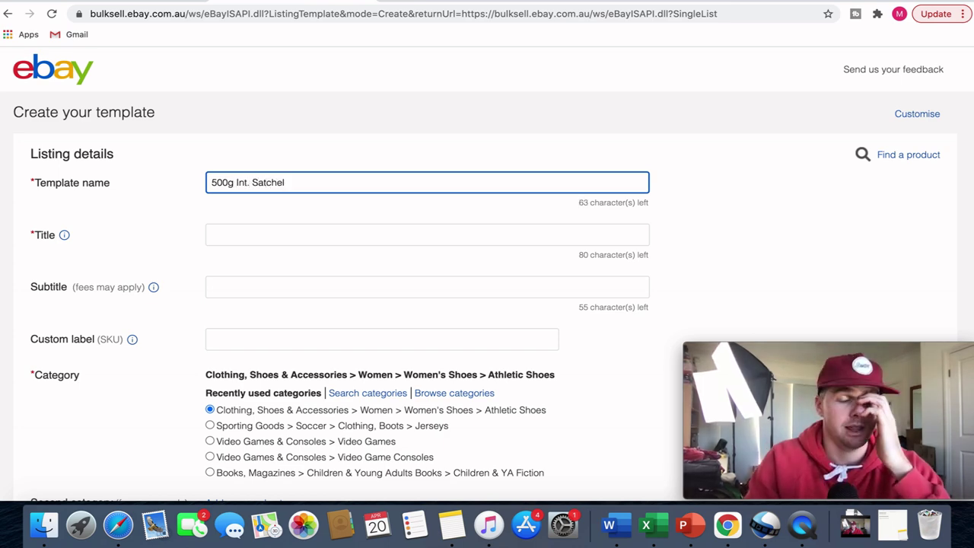
- Set the template's international postage to "Flat: same cost to all buyers" in the postage details
{"action": "scroll", "coordinate": [233, 281], "scroll_direction": "down", "scroll_amount": 10}
{"action": "scroll", "coordinate": [704, 198], "scroll_direction": "down", "scroll_amount": 20}
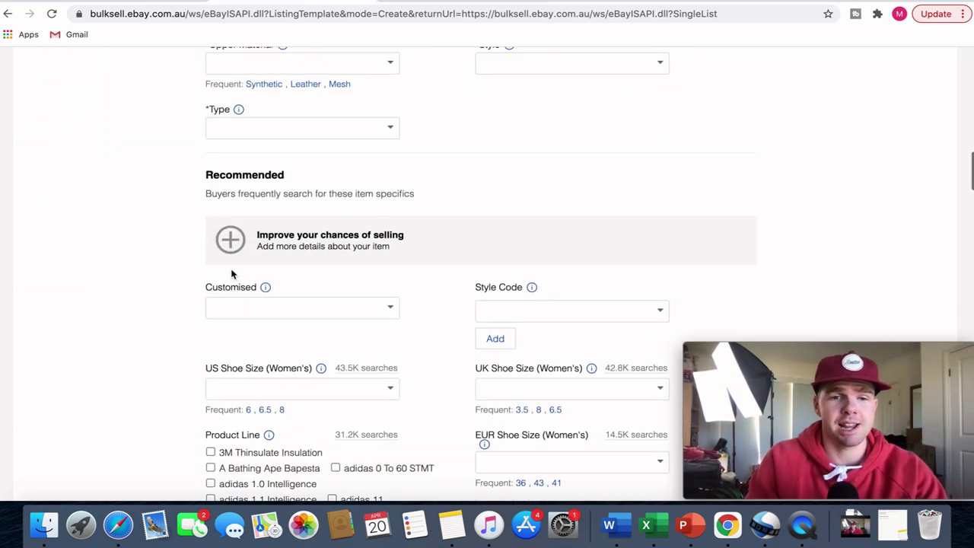
{"action": "scroll", "coordinate": [704, 197], "scroll_direction": "down", "scroll_amount": 4}
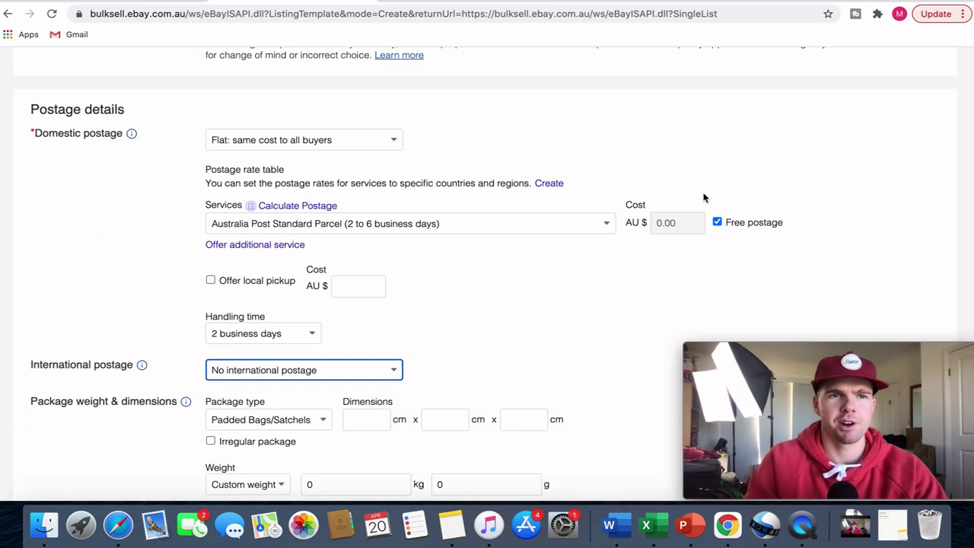
{"action": "scroll", "coordinate": [705, 198], "scroll_direction": "up", "scroll_amount": 1}
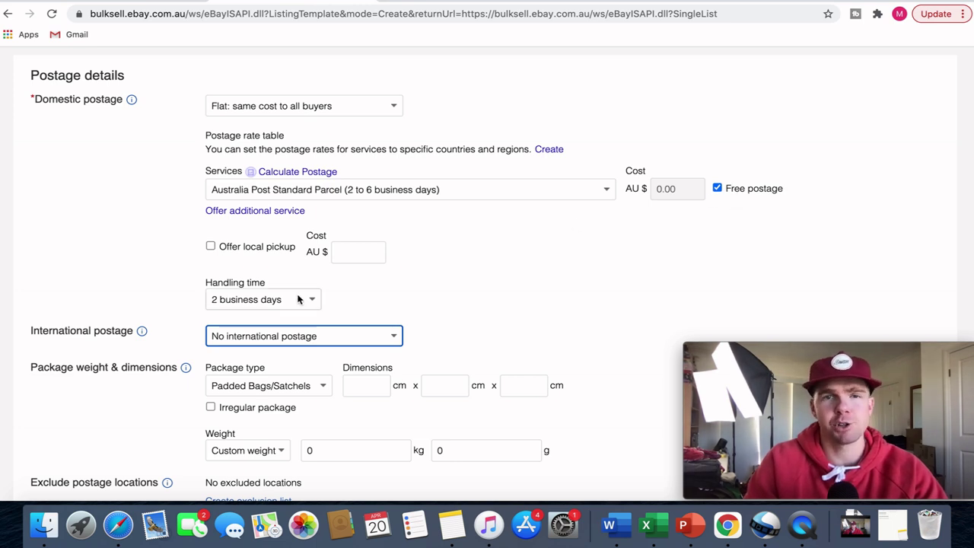
{"action": "scroll", "coordinate": [503, 305], "scroll_direction": "down", "scroll_amount": 4}
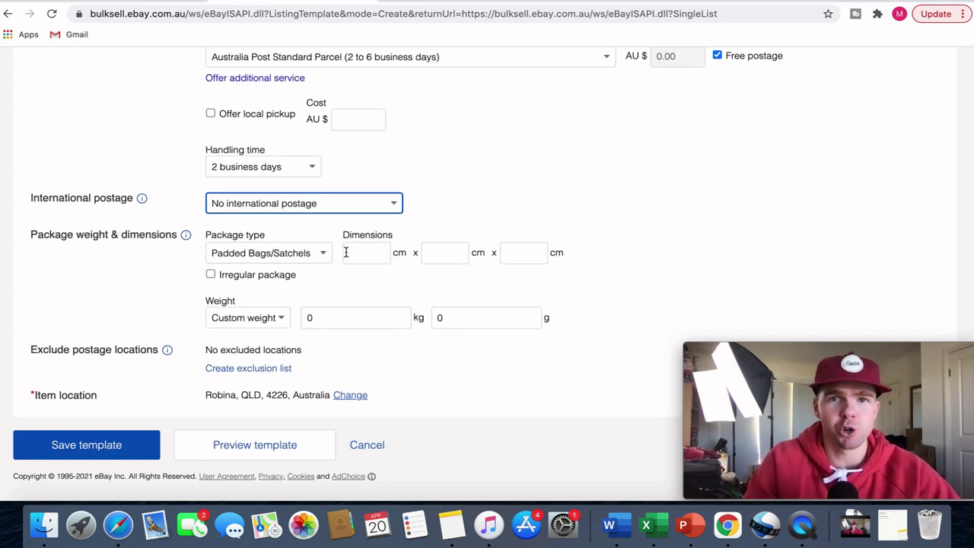
{"action": "left_click", "coordinate": [295, 208]}
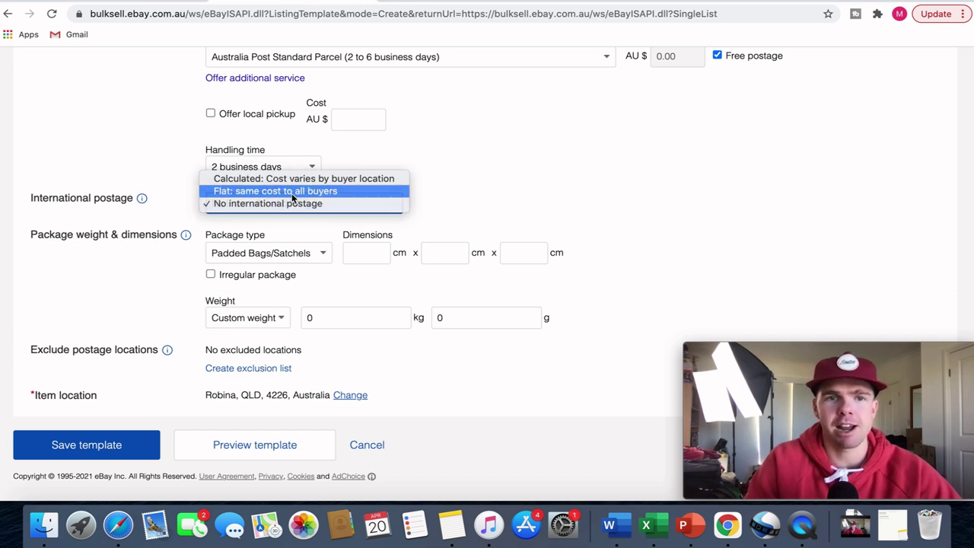
{"action": "left_click", "coordinate": [293, 191]}
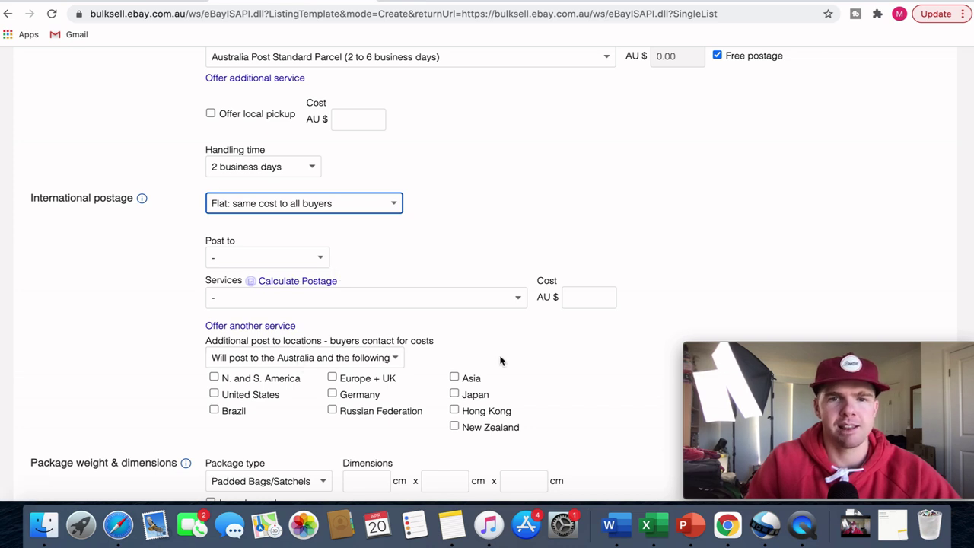
- Set the first international service to the United States as a custom location, with Standard International Flat Rate Postage at AU $24
{"action": "scroll", "coordinate": [604, 327], "scroll_direction": "down", "scroll_amount": 3}
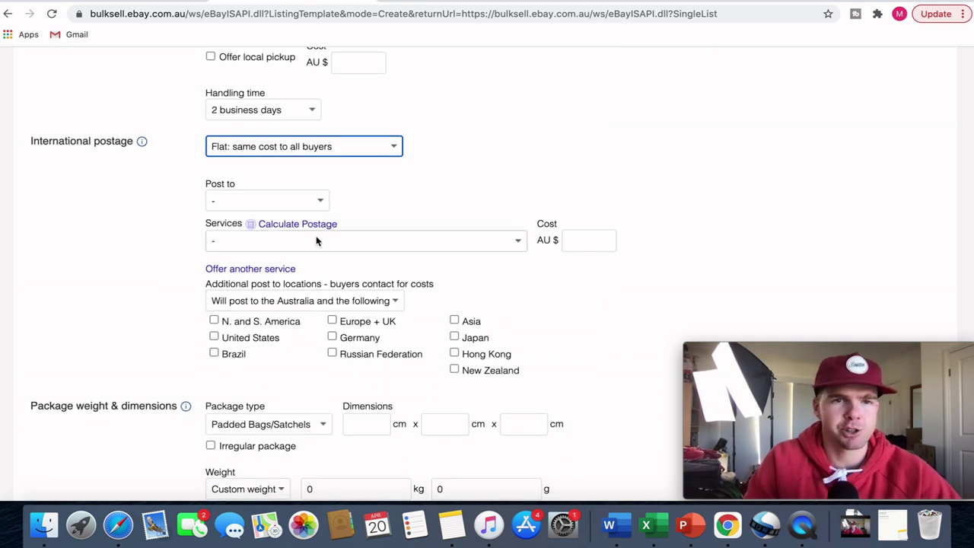
{"action": "left_click", "coordinate": [299, 204]}
{"action": "left_click", "coordinate": [290, 228]}
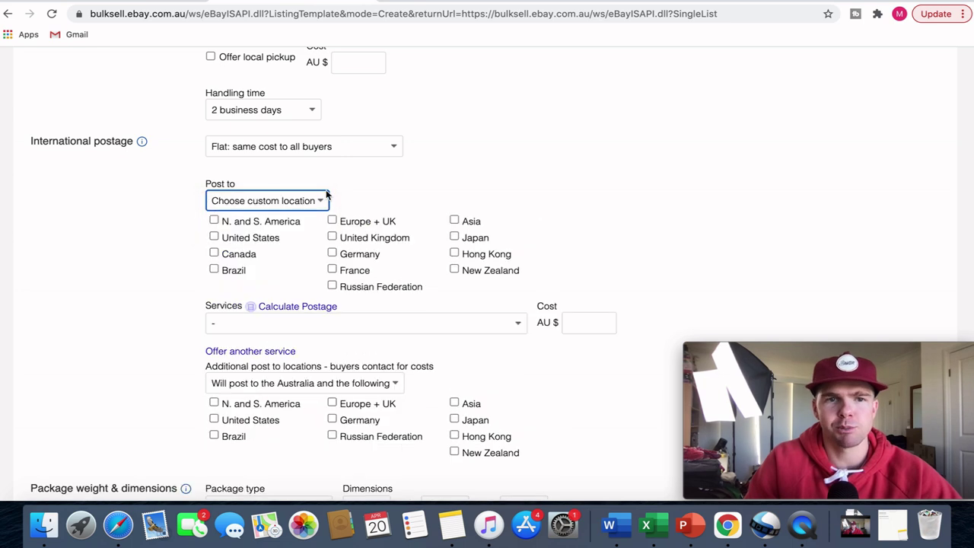
{"action": "left_click", "coordinate": [215, 237]}
{"action": "left_click", "coordinate": [304, 324]}
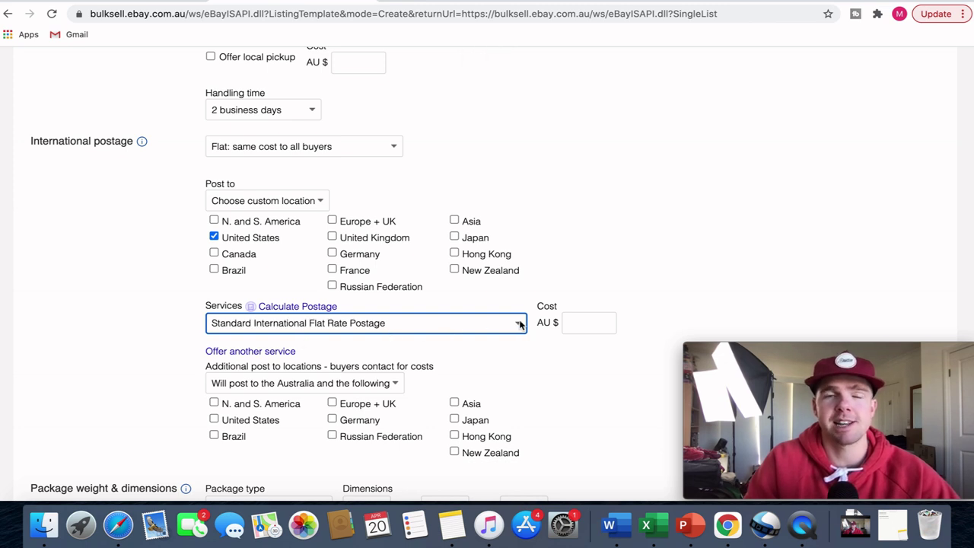
{"action": "left_click", "coordinate": [568, 323]}
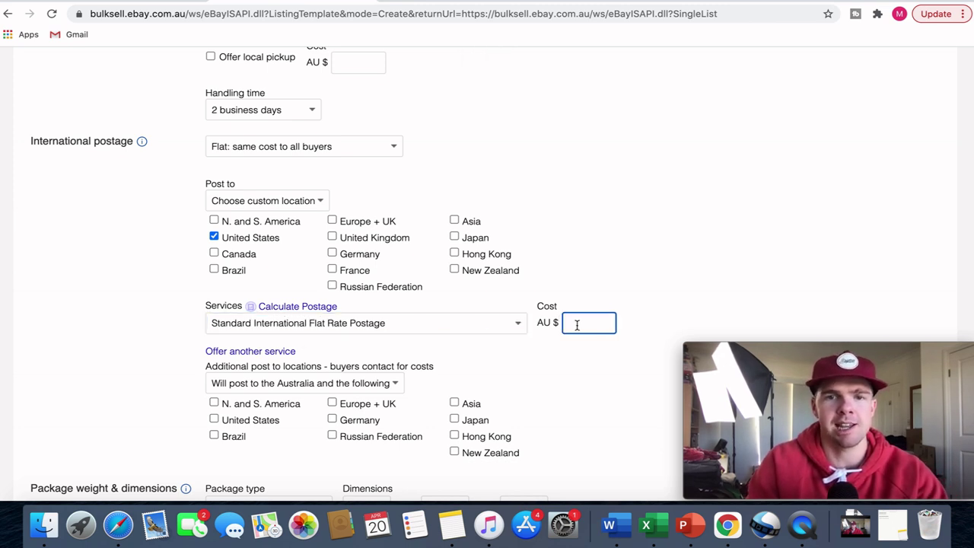
{"action": "type", "text": "24"}
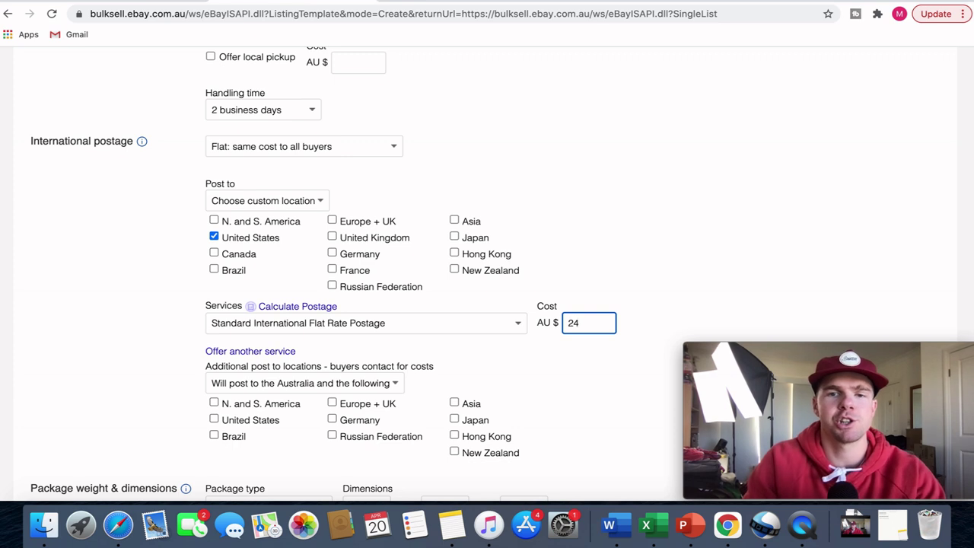
- Add a second international service for Asia using Standard International Flat Rate Postage at AU $21.60
{"action": "left_click", "coordinate": [263, 355]}
{"action": "left_click", "coordinate": [266, 368]}
{"action": "left_click", "coordinate": [268, 394]}
{"action": "scroll", "coordinate": [334, 371], "scroll_direction": "down", "scroll_amount": 2}
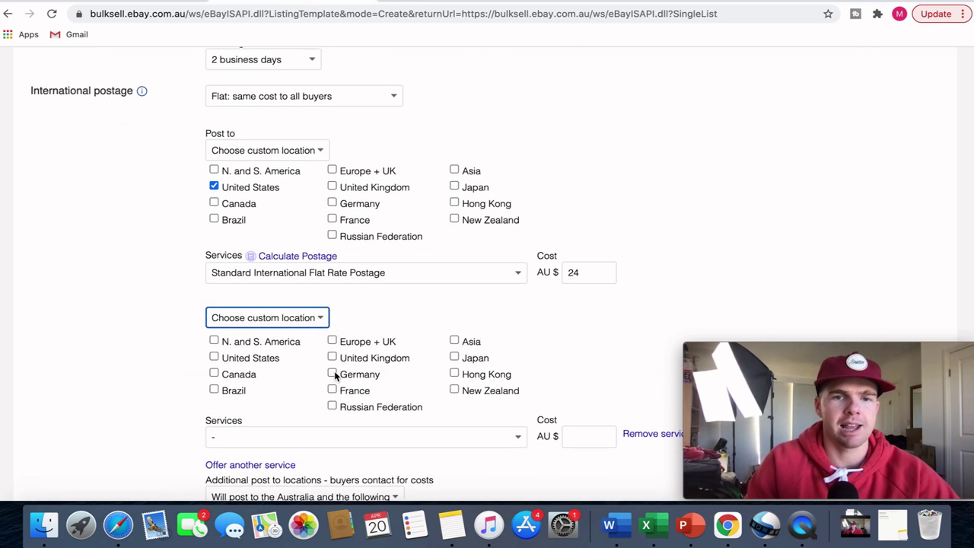
{"action": "left_click", "coordinate": [454, 329]}
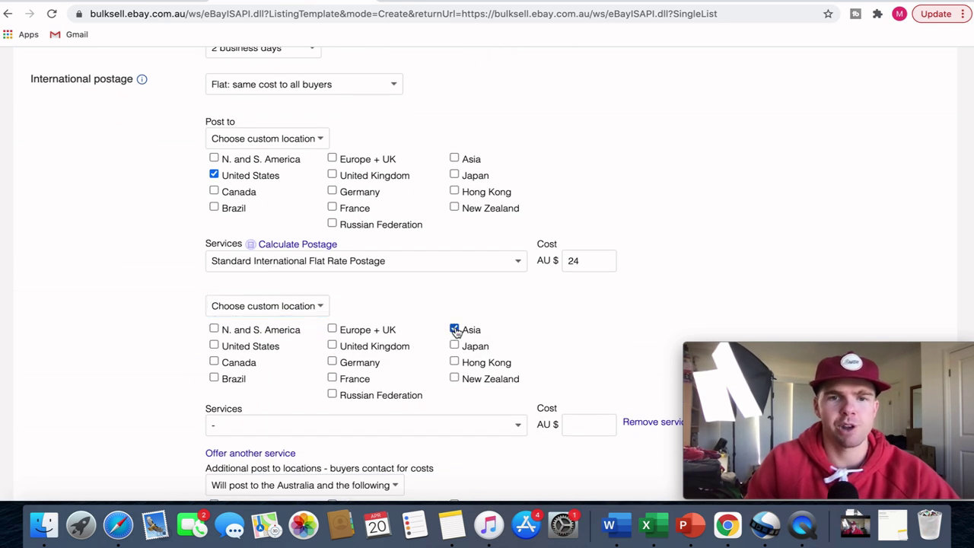
{"action": "left_click", "coordinate": [384, 426]}
{"action": "left_click", "coordinate": [378, 437]}
{"action": "left_click", "coordinate": [576, 425]}
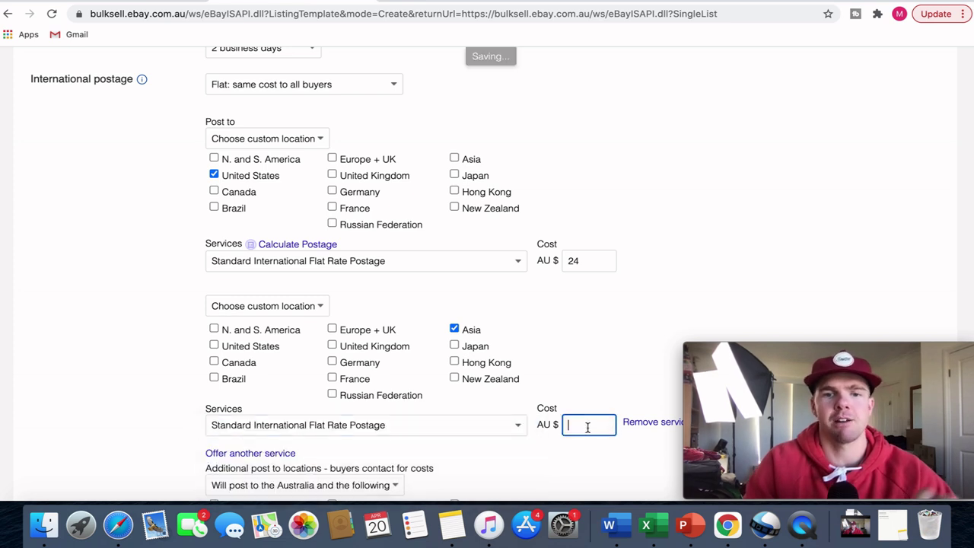
{"action": "type", "text": "21.60"}
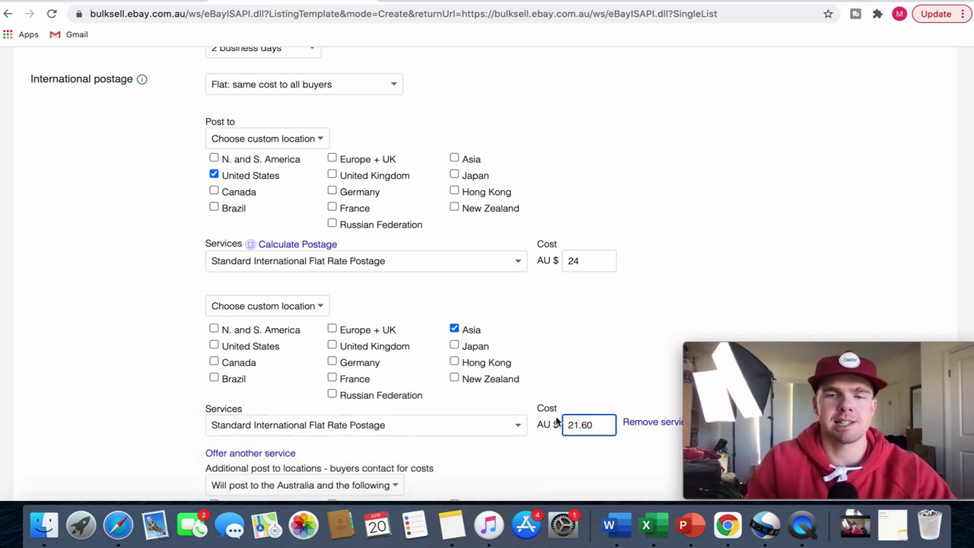
- Add a third international service for New Zealand using Standard International Flat Rate Postage at AU $18
{"action": "scroll", "coordinate": [470, 372], "scroll_direction": "down", "scroll_amount": 5}
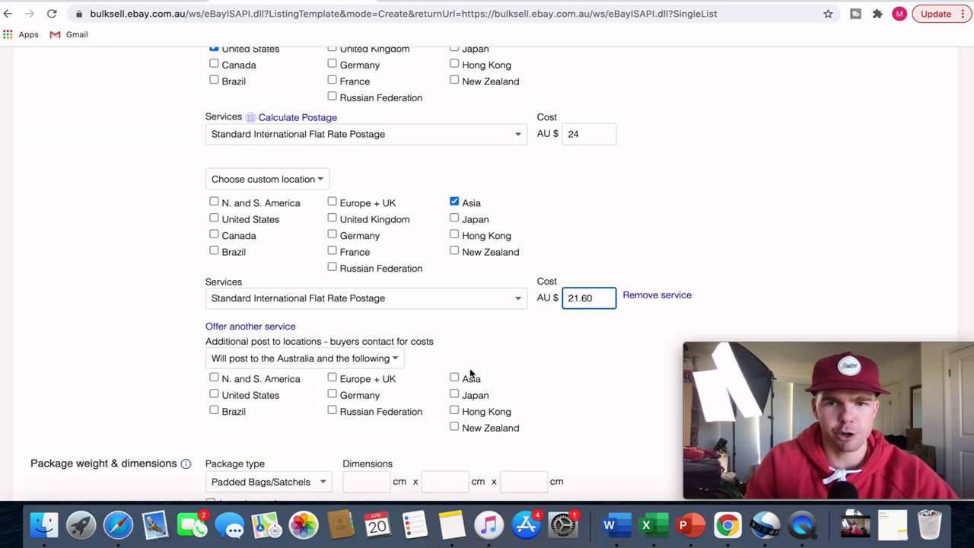
{"action": "left_click", "coordinate": [268, 296]}
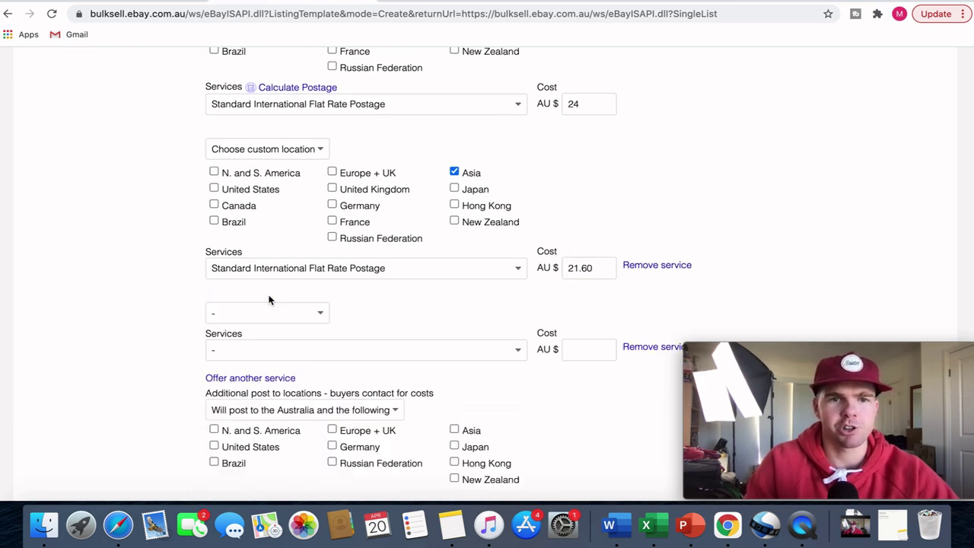
{"action": "left_click", "coordinate": [275, 314]}
{"action": "left_click", "coordinate": [276, 338]}
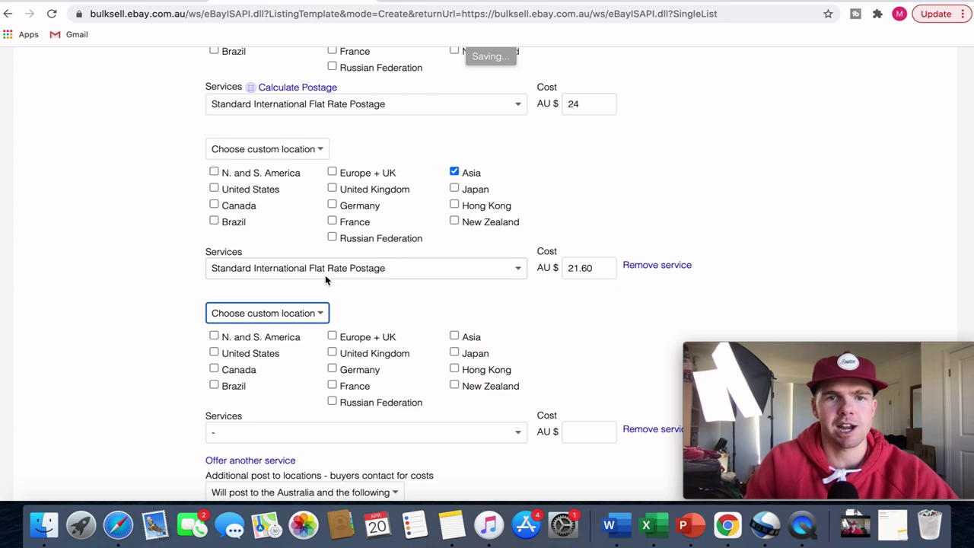
{"action": "left_click", "coordinate": [454, 386]}
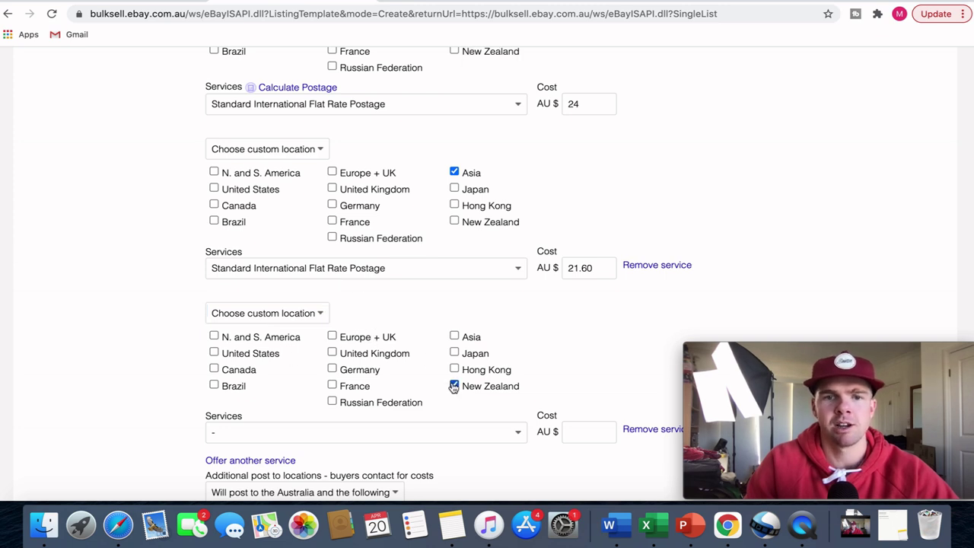
{"action": "left_click", "coordinate": [586, 434]}
{"action": "type", "text": "18"}
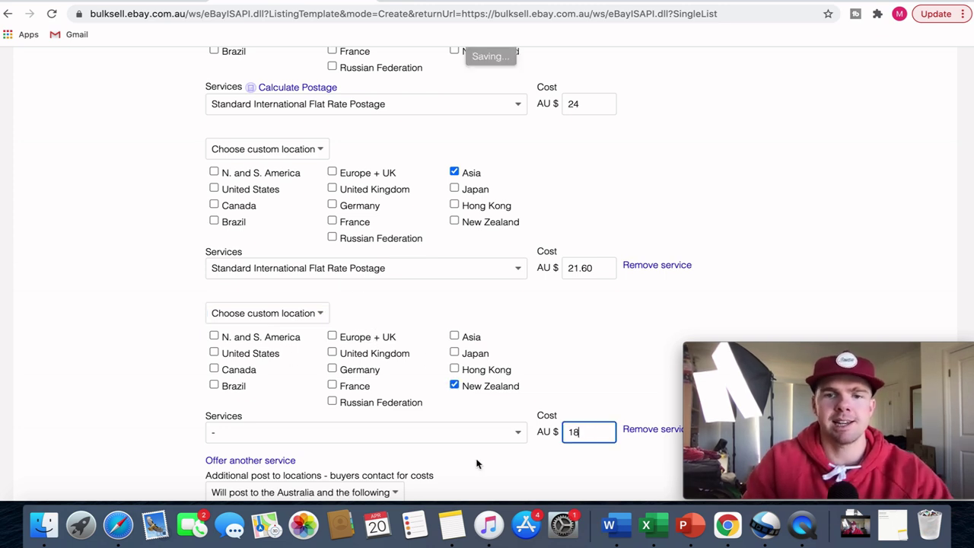
{"action": "left_click", "coordinate": [403, 433]}
{"action": "left_click", "coordinate": [380, 444]}
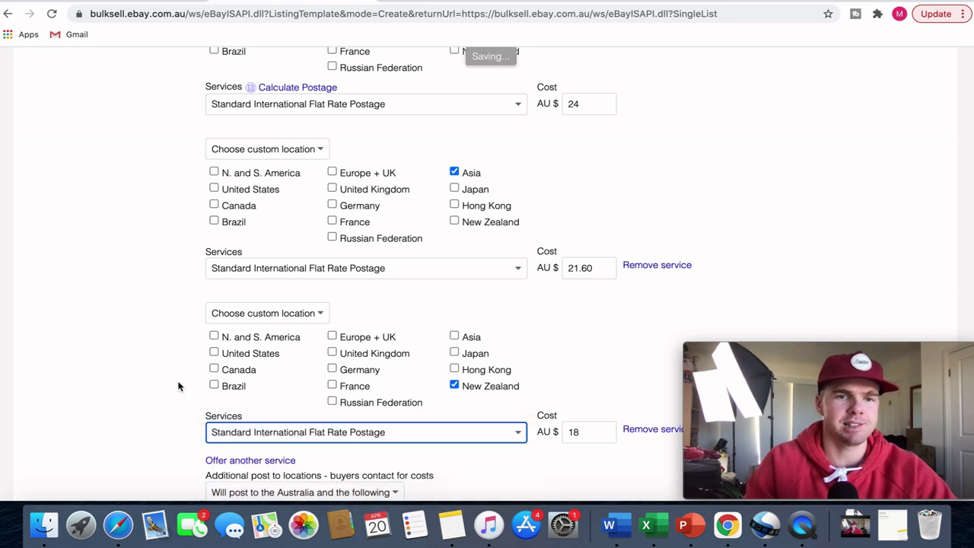
- Add a fourth international service for Europe + UK using Standard International Flat Rate Postage at AU $26.40
{"action": "scroll", "coordinate": [178, 387], "scroll_direction": "down", "scroll_amount": 3}
{"action": "scroll", "coordinate": [178, 387], "scroll_direction": "down", "scroll_amount": 2}
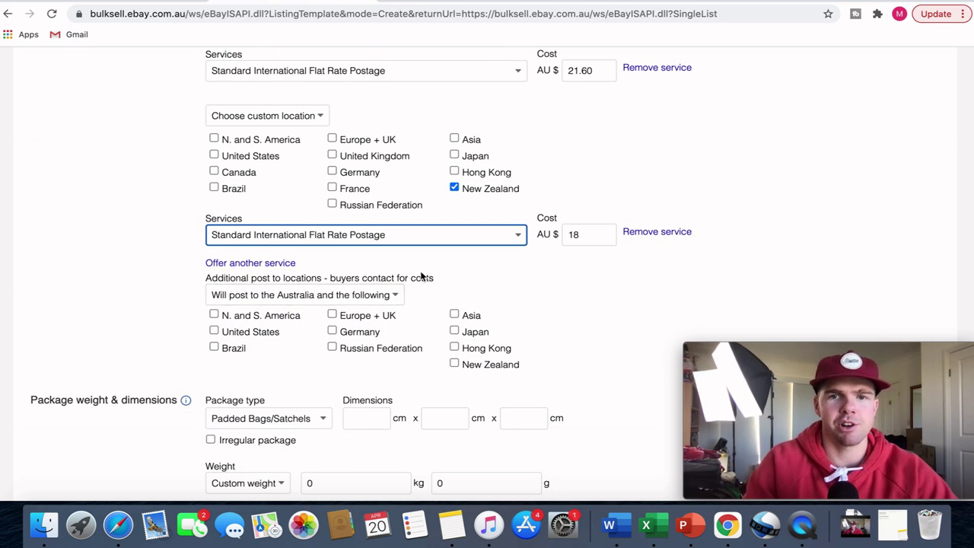
{"action": "left_click", "coordinate": [245, 264]}
{"action": "left_click", "coordinate": [261, 280]}
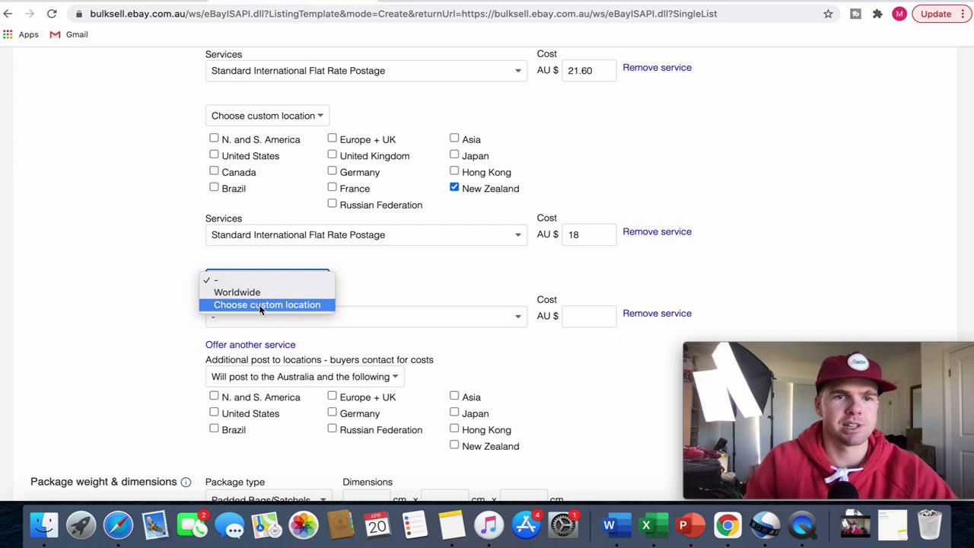
{"action": "left_click", "coordinate": [259, 306]}
{"action": "left_click", "coordinate": [332, 304]}
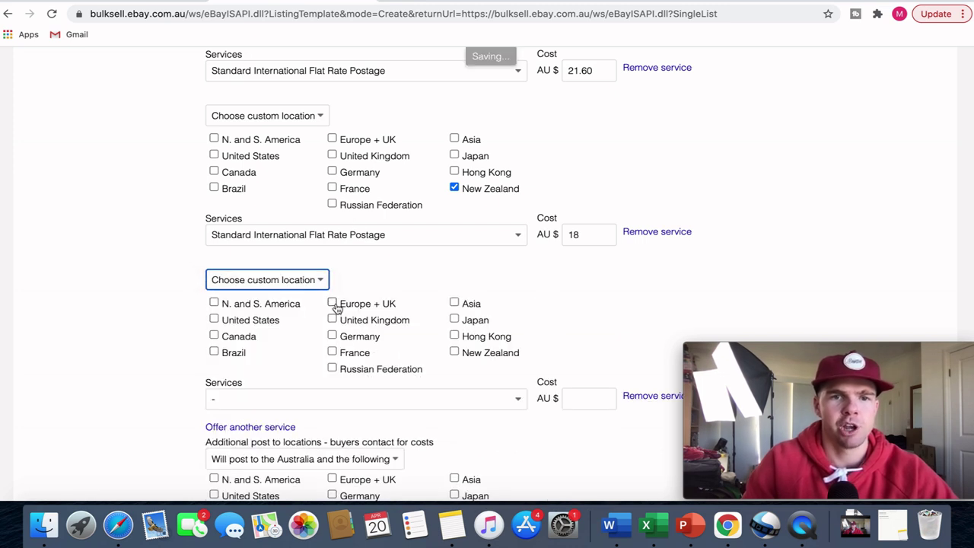
{"action": "left_click", "coordinate": [358, 393]}
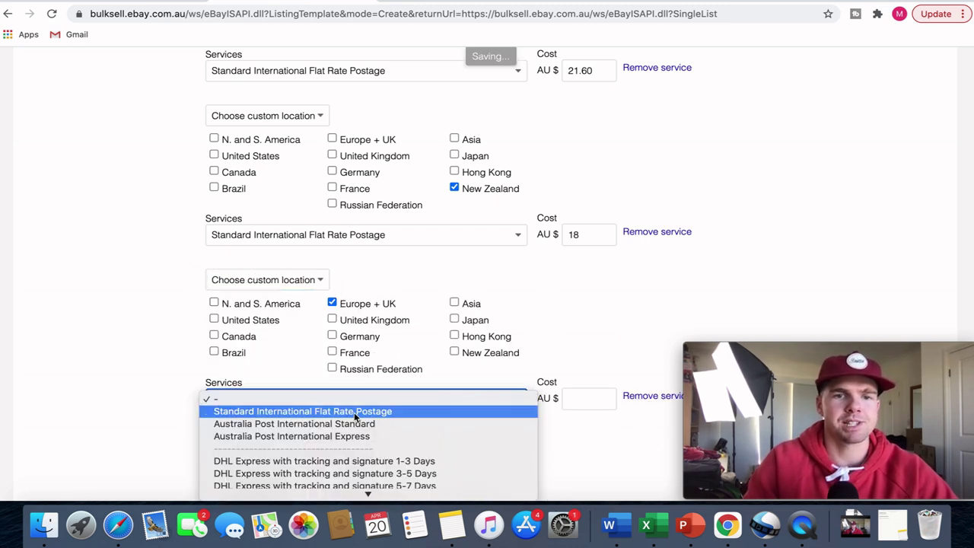
{"action": "left_click", "coordinate": [356, 411]}
{"action": "left_click", "coordinate": [567, 398]}
{"action": "type", "text": "26.40"}
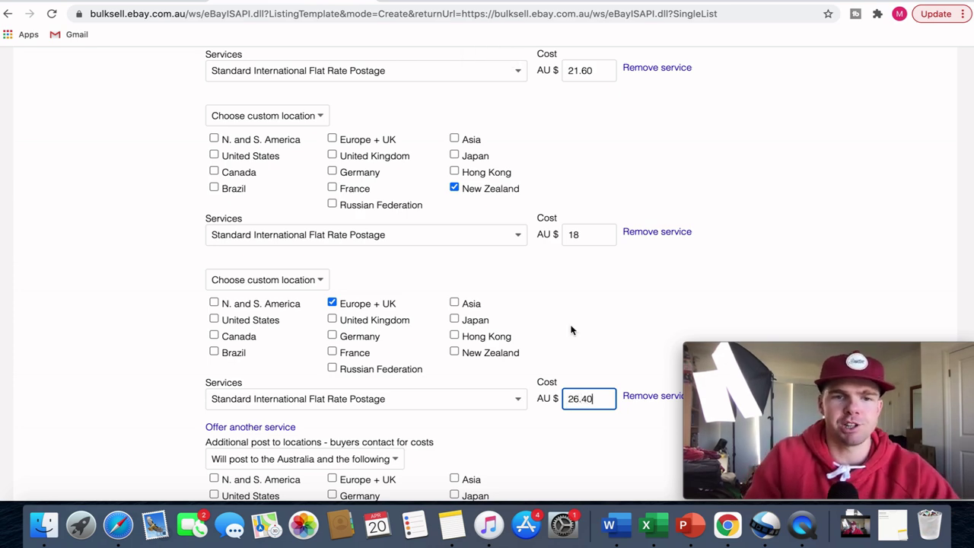
{"action": "scroll", "coordinate": [572, 330], "scroll_direction": "down", "scroll_amount": 2}
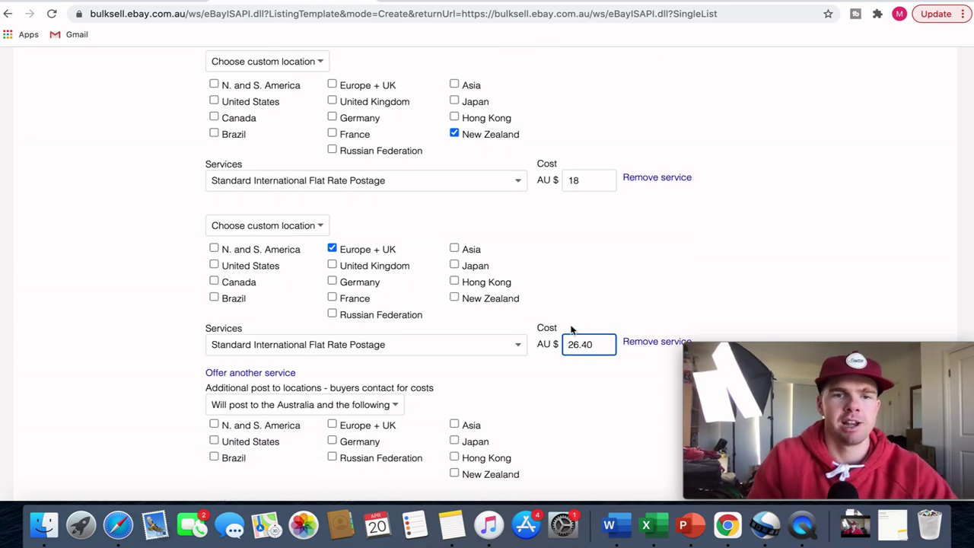
{"action": "scroll", "coordinate": [572, 330], "scroll_direction": "up", "scroll_amount": 8}
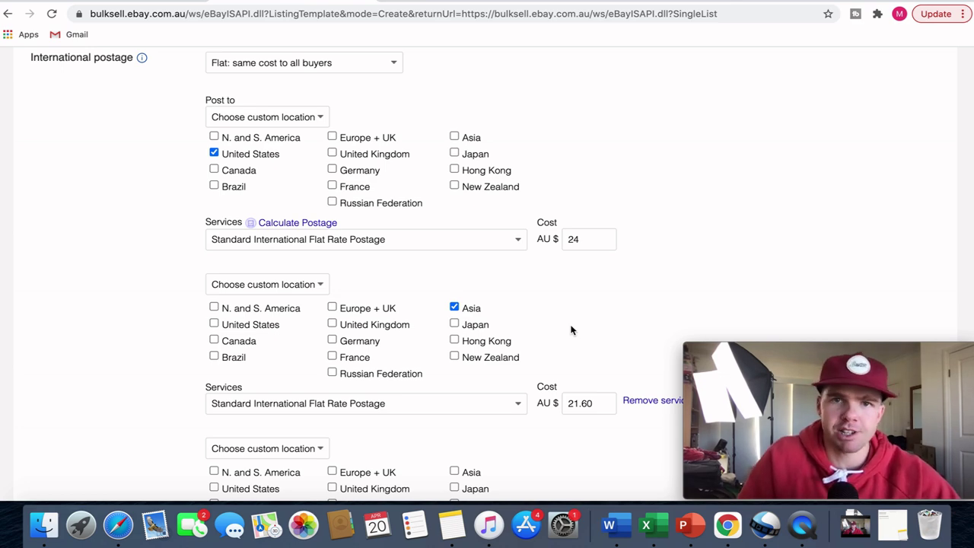
{"action": "scroll", "coordinate": [572, 330], "scroll_direction": "down", "scroll_amount": 10}
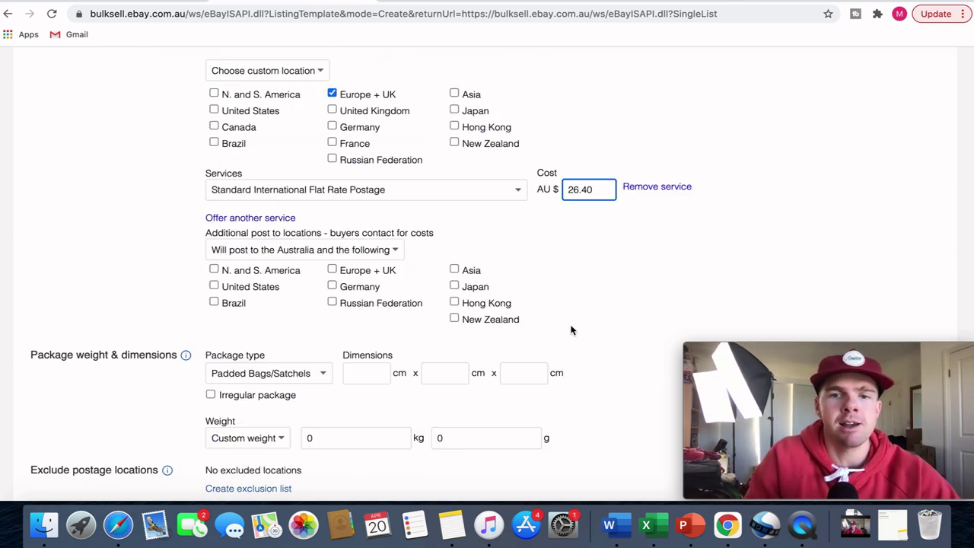
- Set the additional post-to locations, where buyers contact for costs, to Will post worldwide
{"action": "scroll", "coordinate": [572, 331], "scroll_direction": "up", "scroll_amount": 3}
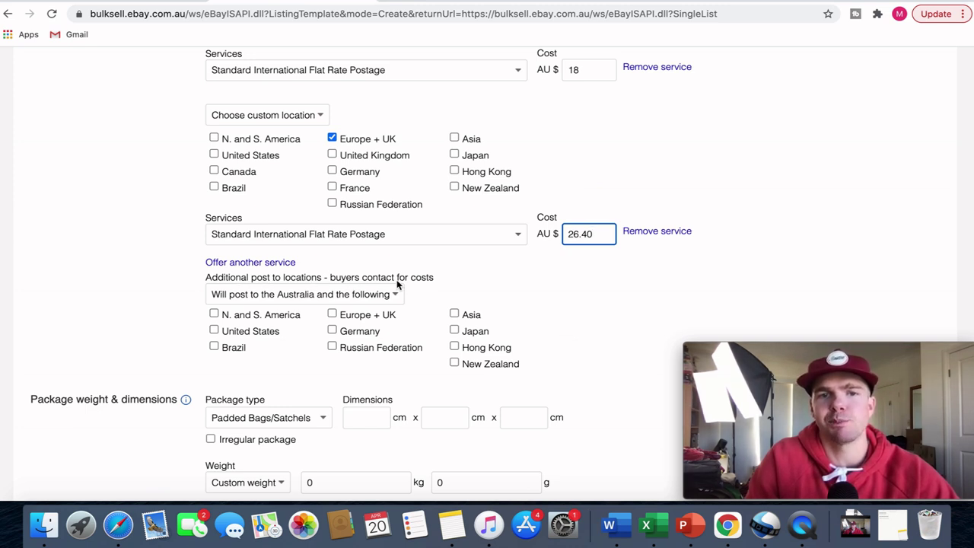
{"action": "left_click", "coordinate": [268, 295]}
{"action": "left_click", "coordinate": [278, 305]}
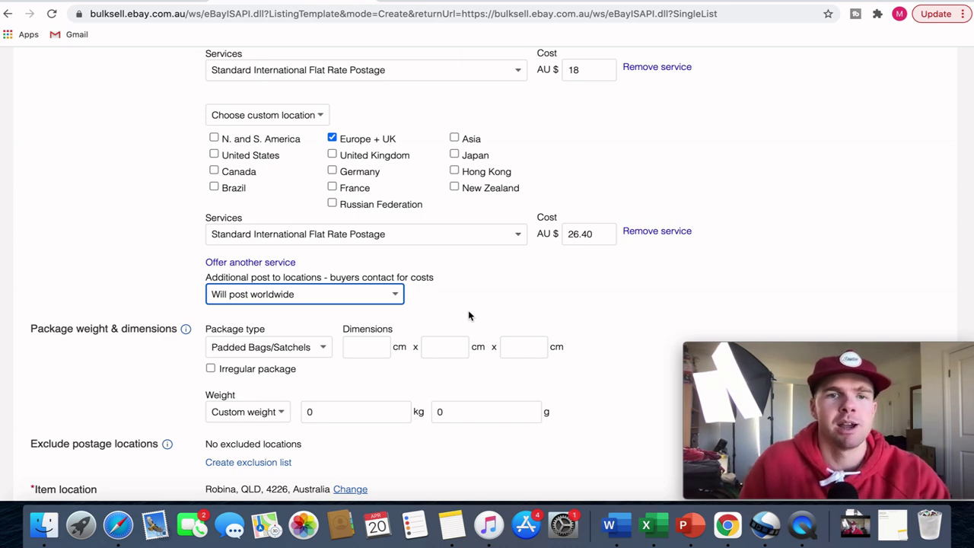
- Set the package's custom weight to 500 g
{"action": "scroll", "coordinate": [469, 315], "scroll_direction": "up", "scroll_amount": 10}
{"action": "scroll", "coordinate": [469, 315], "scroll_direction": "down", "scroll_amount": 6}
{"action": "scroll", "coordinate": [469, 315], "scroll_direction": "down", "scroll_amount": 7}
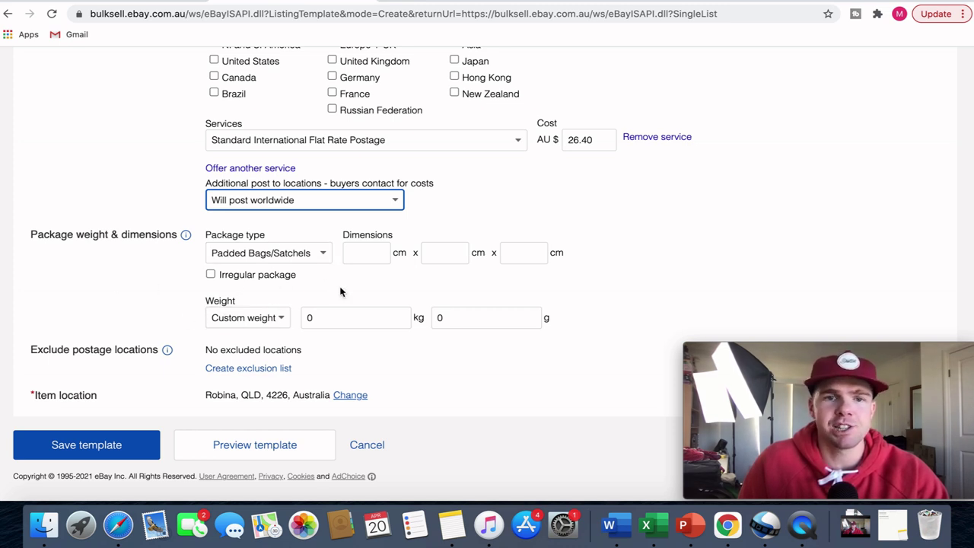
{"action": "left_click", "coordinate": [483, 317]}
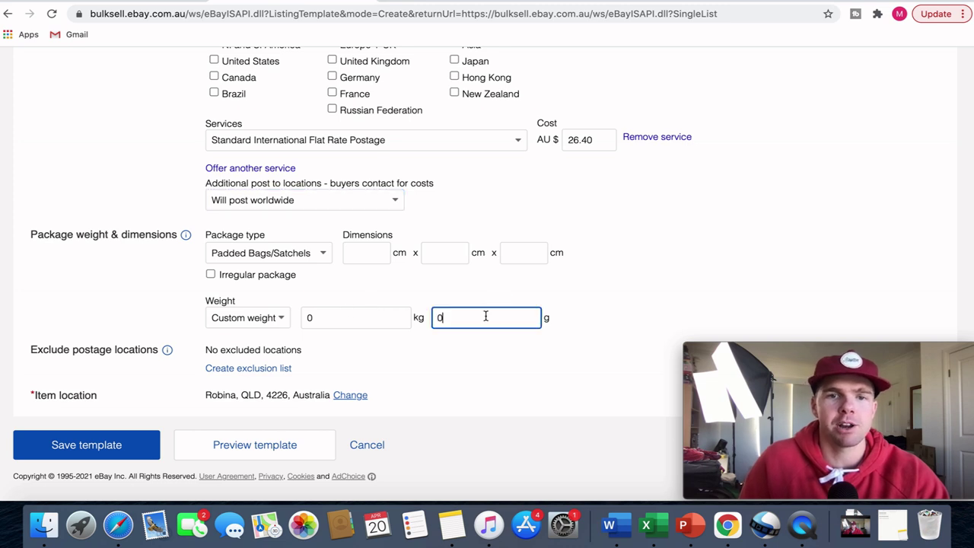
{"action": "key", "text": "BackSpace"}
{"action": "type", "text": "500"}
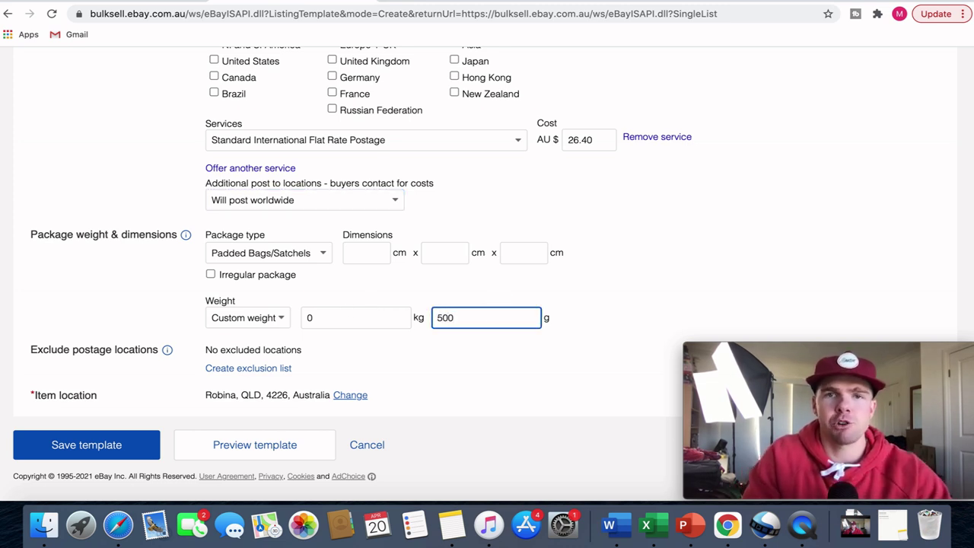
- Save the template and finish without listing from it or creating another one
{"action": "scroll", "coordinate": [359, 190], "scroll_direction": "up", "scroll_amount": 5}
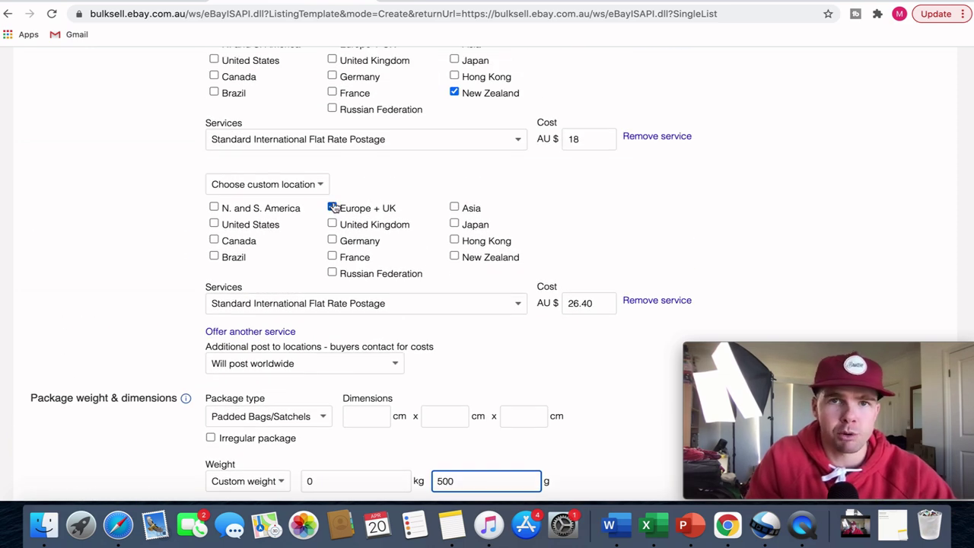
{"action": "scroll", "coordinate": [335, 204], "scroll_direction": "down", "scroll_amount": 4}
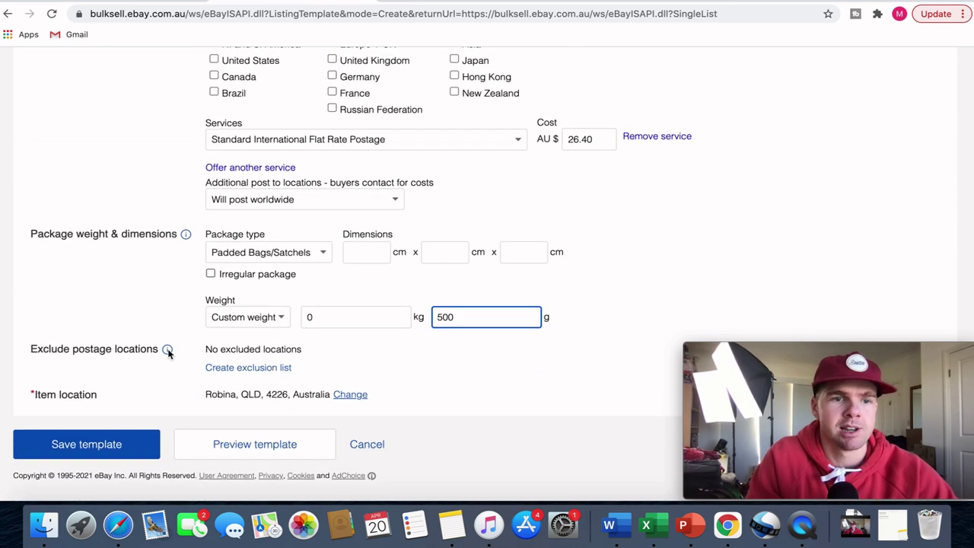
{"action": "left_click", "coordinate": [105, 443]}
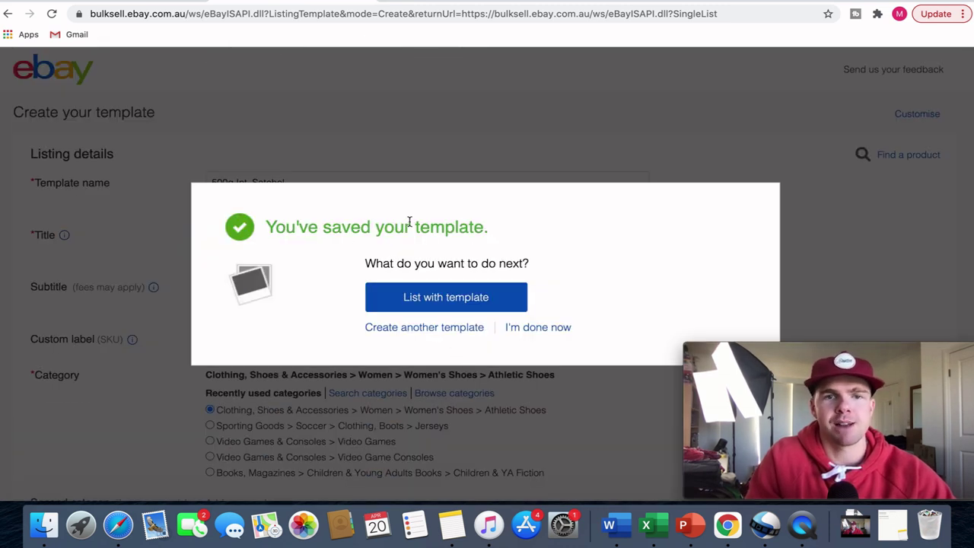
{"action": "left_click", "coordinate": [541, 329]}
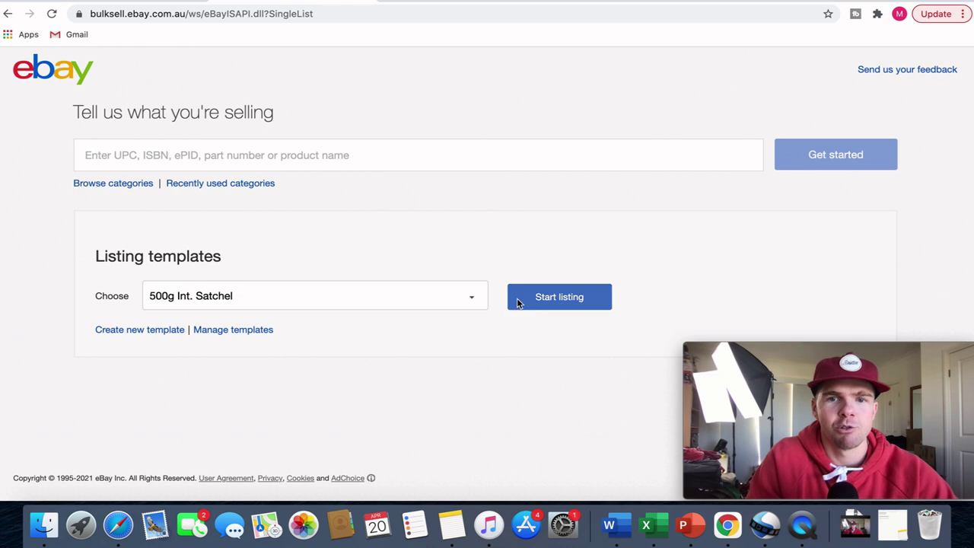
- Start a new listing from the 500g Int. Satchel template, leaving its title blank
{"action": "left_click", "coordinate": [548, 302]}
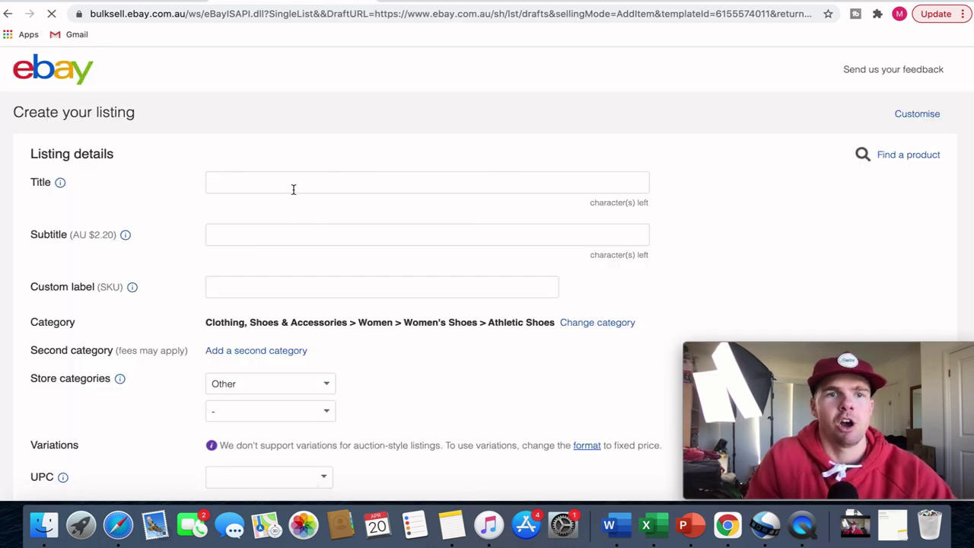
{"action": "left_click", "coordinate": [293, 189]}
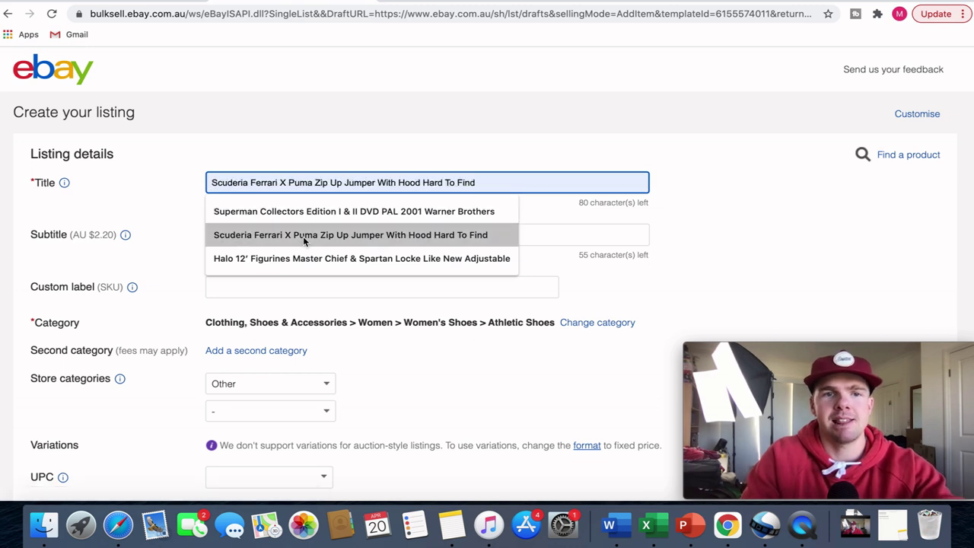
{"action": "left_click", "coordinate": [181, 211]}
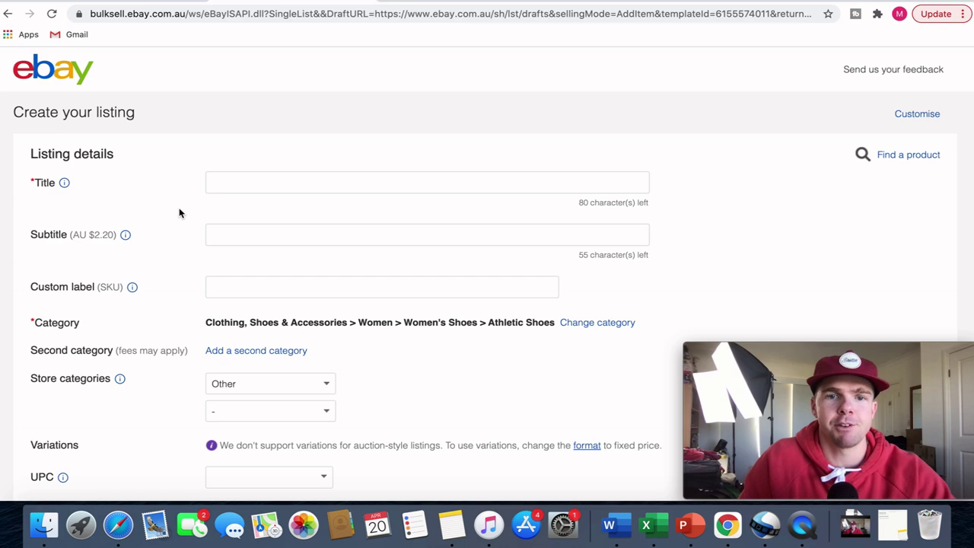
- Review the new listing's item specifics, price, return options and international postage services prefilled from the template
{"action": "scroll", "coordinate": [179, 213], "scroll_direction": "down", "scroll_amount": 15}
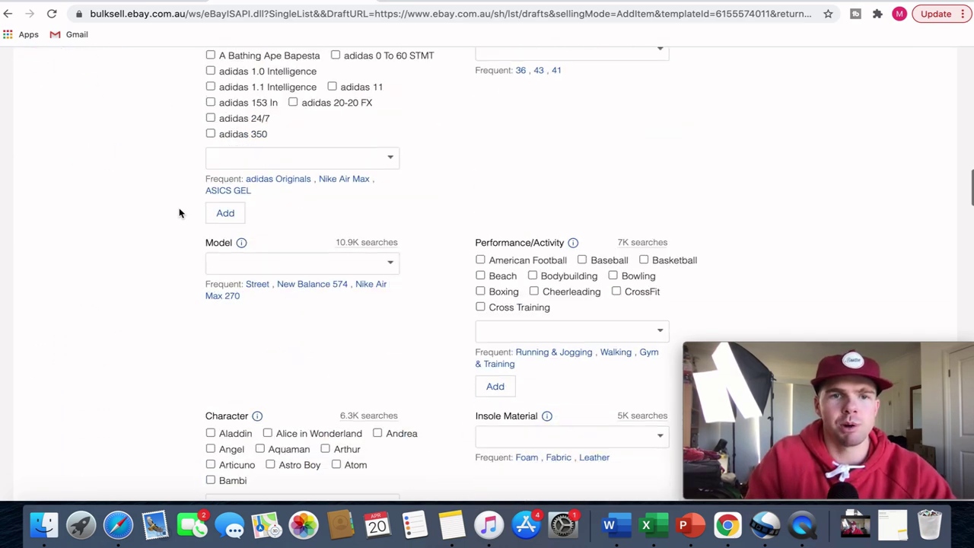
{"action": "scroll", "coordinate": [180, 213], "scroll_direction": "down", "scroll_amount": 15}
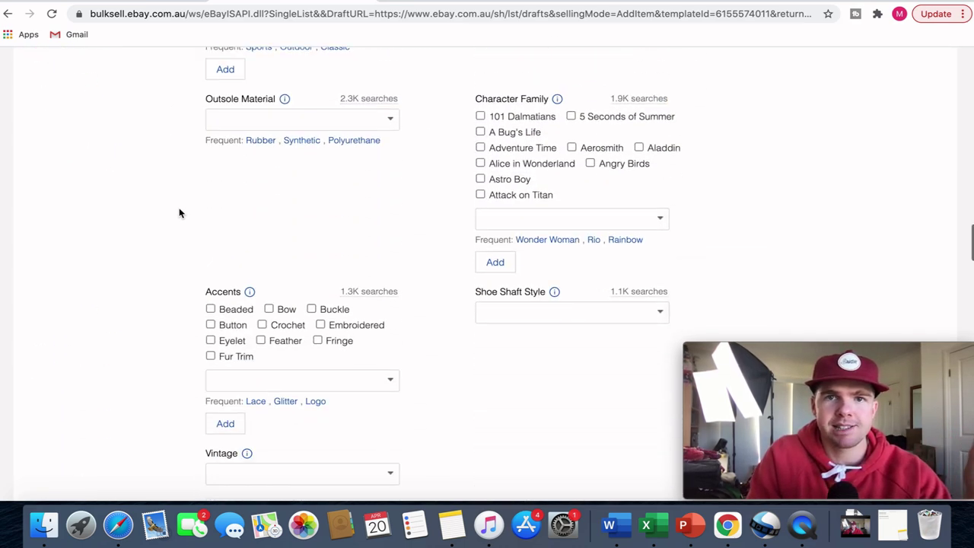
{"action": "scroll", "coordinate": [179, 213], "scroll_direction": "down", "scroll_amount": 20}
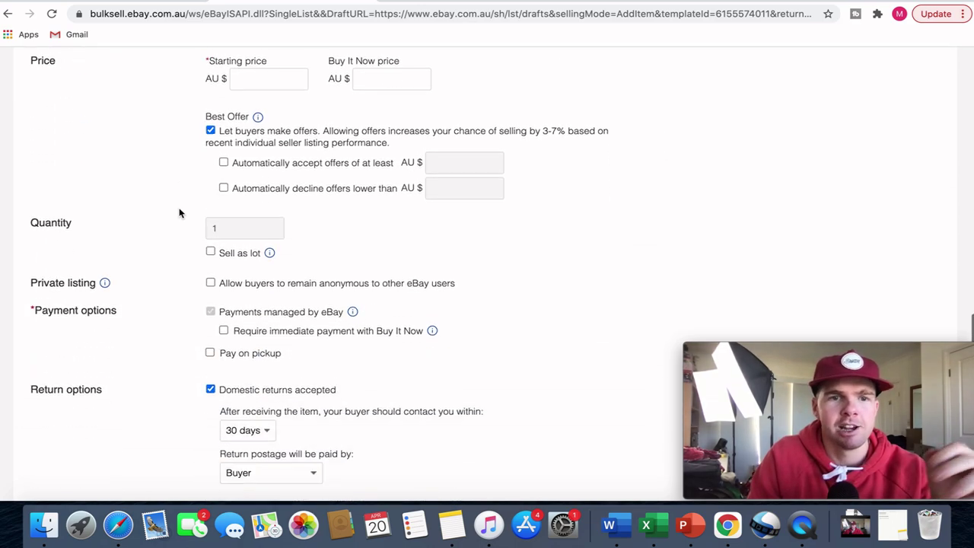
{"action": "scroll", "coordinate": [179, 214], "scroll_direction": "down", "scroll_amount": 15}
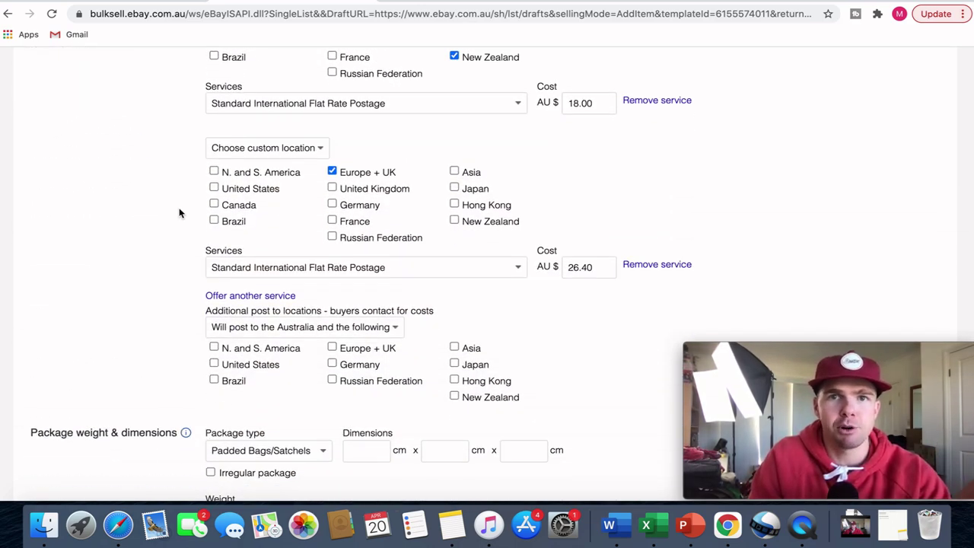
{"action": "scroll", "coordinate": [180, 213], "scroll_direction": "up", "scroll_amount": 20}
{"action": "scroll", "coordinate": [179, 214], "scroll_direction": "up", "scroll_amount": 20}
{"action": "scroll", "coordinate": [180, 214], "scroll_direction": "up", "scroll_amount": 5}
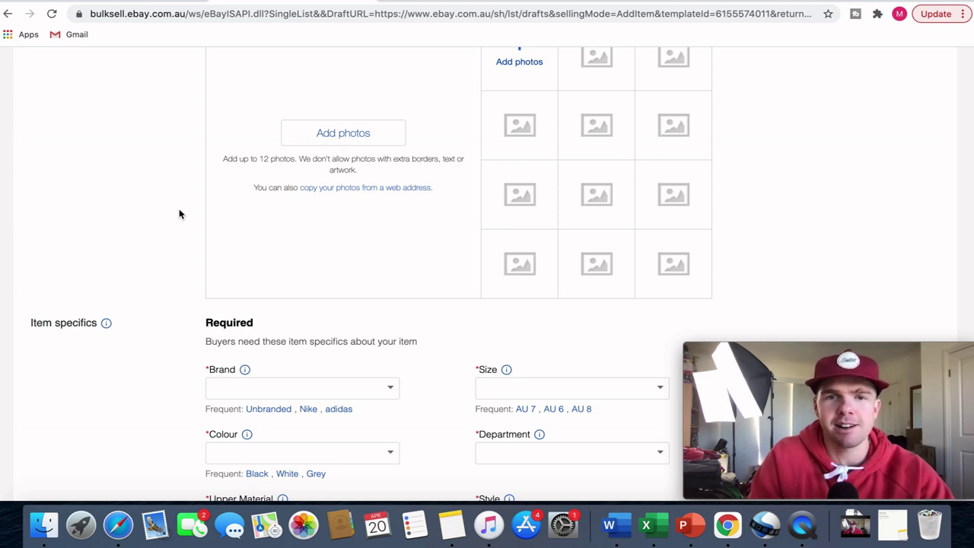
{"action": "scroll", "coordinate": [180, 213], "scroll_direction": "up", "scroll_amount": 10}
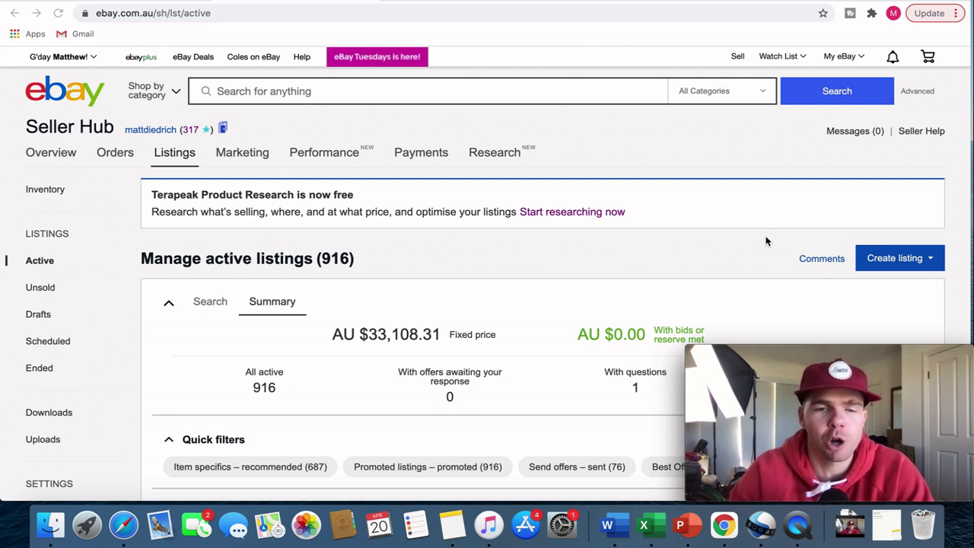
- In the active listings, select the Rusty board shorts, the Gold Coast Suns ISC 2XL jumper and T-shirt, and the Pokemon and Skippy DVDs
{"action": "scroll", "coordinate": [393, 311], "scroll_direction": "down", "scroll_amount": 5}
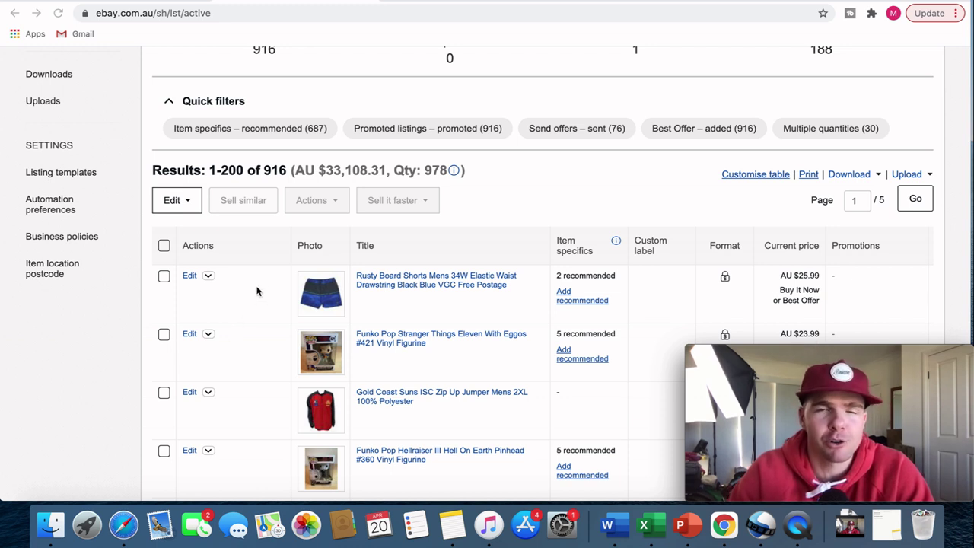
{"action": "left_click", "coordinate": [164, 277]}
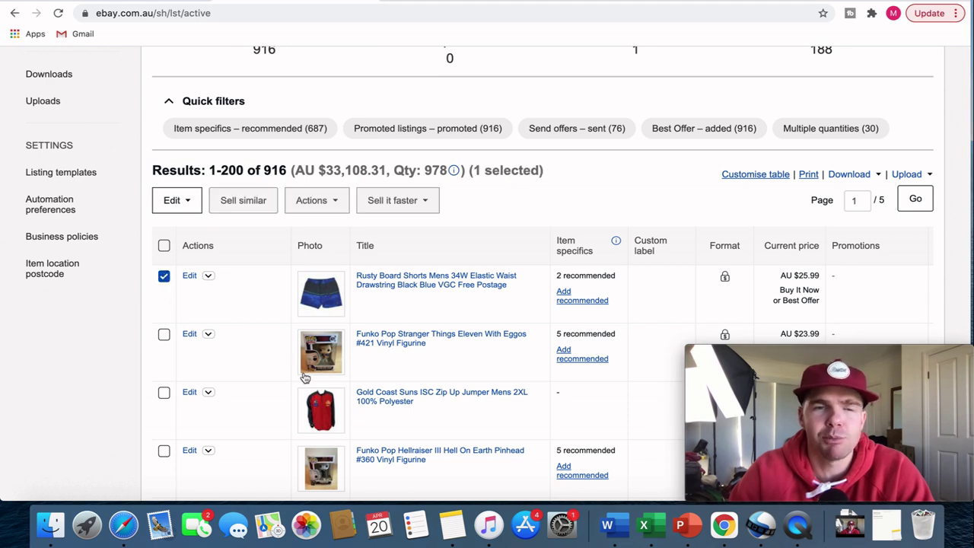
{"action": "scroll", "coordinate": [304, 376], "scroll_direction": "up", "scroll_amount": 5}
{"action": "scroll", "coordinate": [243, 135], "scroll_direction": "up", "scroll_amount": 2}
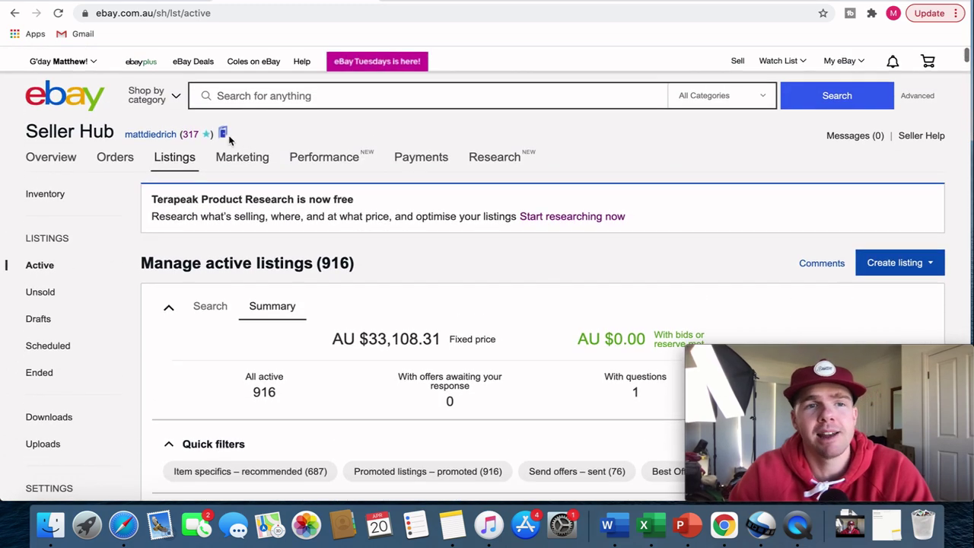
{"action": "scroll", "coordinate": [319, 238], "scroll_direction": "down", "scroll_amount": 3}
{"action": "scroll", "coordinate": [319, 238], "scroll_direction": "down", "scroll_amount": 5}
{"action": "scroll", "coordinate": [274, 252], "scroll_direction": "up", "scroll_amount": 2}
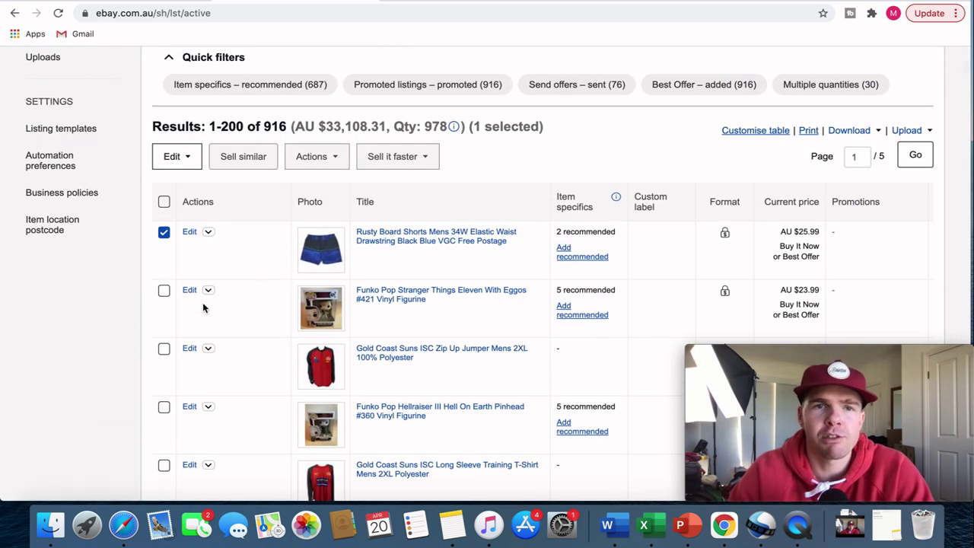
{"action": "scroll", "coordinate": [192, 314], "scroll_direction": "down", "scroll_amount": 2}
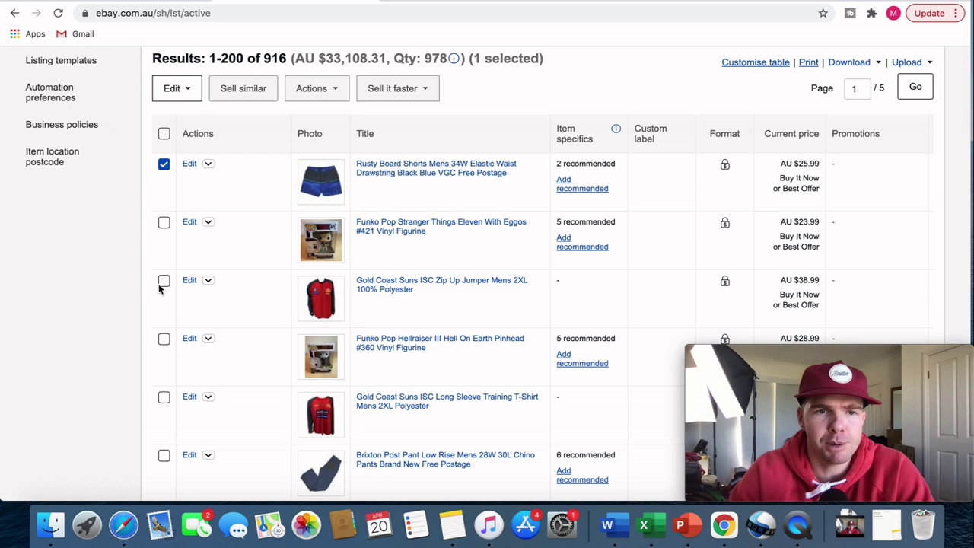
{"action": "scroll", "coordinate": [370, 334], "scroll_direction": "down", "scroll_amount": 3}
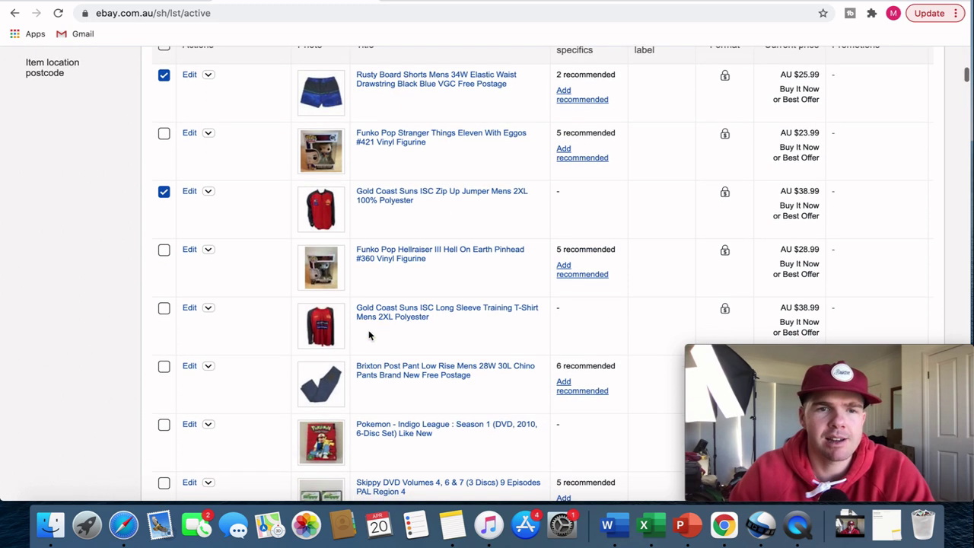
{"action": "scroll", "coordinate": [235, 408], "scroll_direction": "down", "scroll_amount": 3}
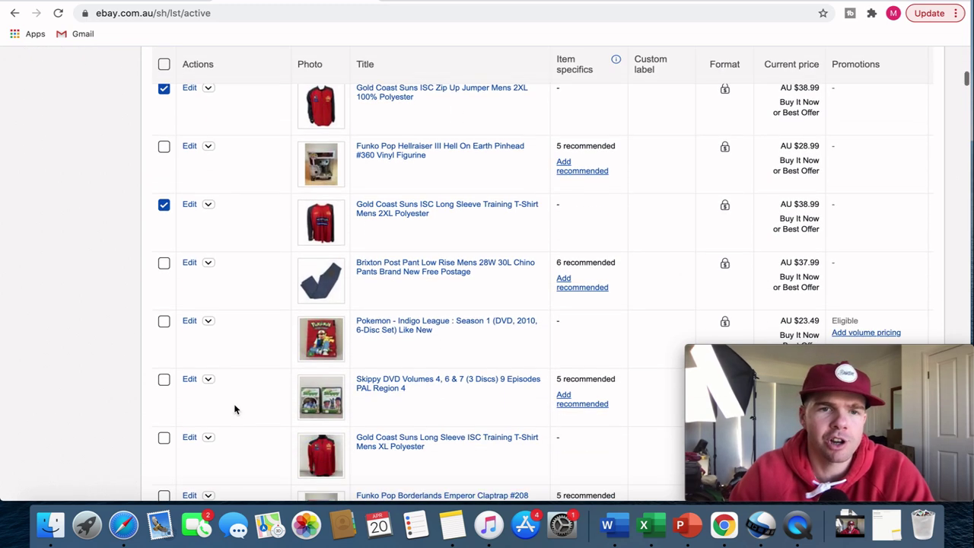
{"action": "left_click", "coordinate": [164, 380]}
- Add the Gold Coast Suns XL training T-shirt, Xblades zip up jumper, Xblades training singlet and Tommy Hilfiger polo to the selection
{"action": "scroll", "coordinate": [308, 364], "scroll_direction": "down", "scroll_amount": 3}
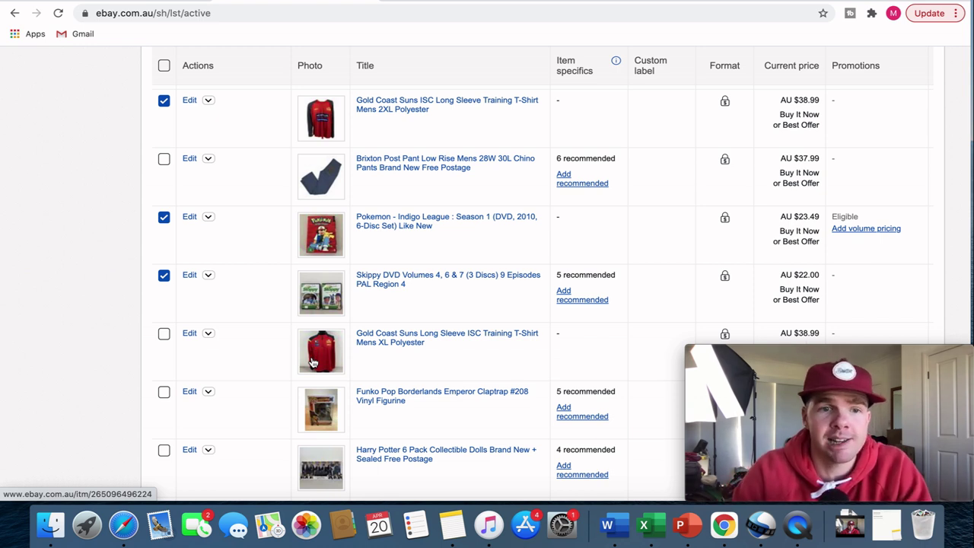
{"action": "left_click", "coordinate": [165, 334]}
{"action": "scroll", "coordinate": [236, 324], "scroll_direction": "down", "scroll_amount": 1}
{"action": "scroll", "coordinate": [236, 323], "scroll_direction": "down", "scroll_amount": 5}
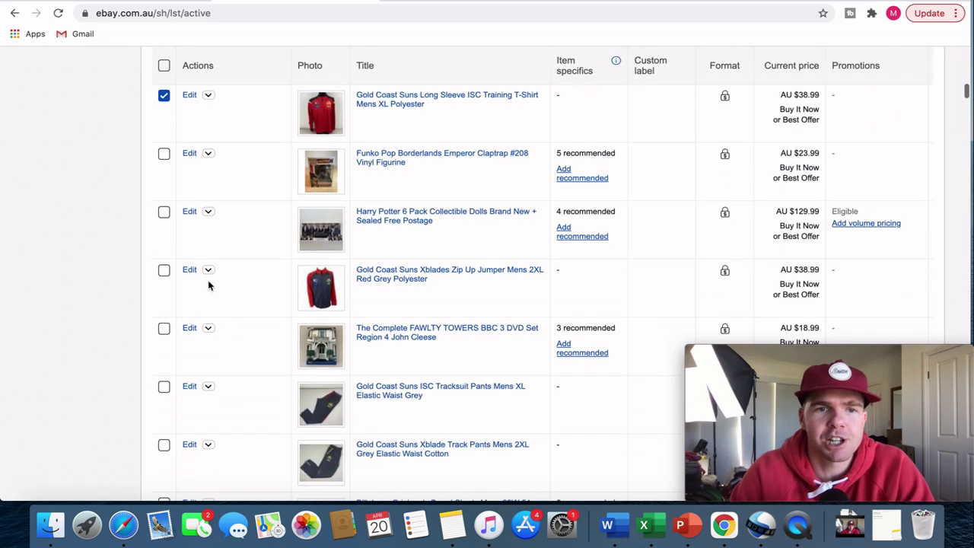
{"action": "scroll", "coordinate": [269, 333], "scroll_direction": "down", "scroll_amount": 6}
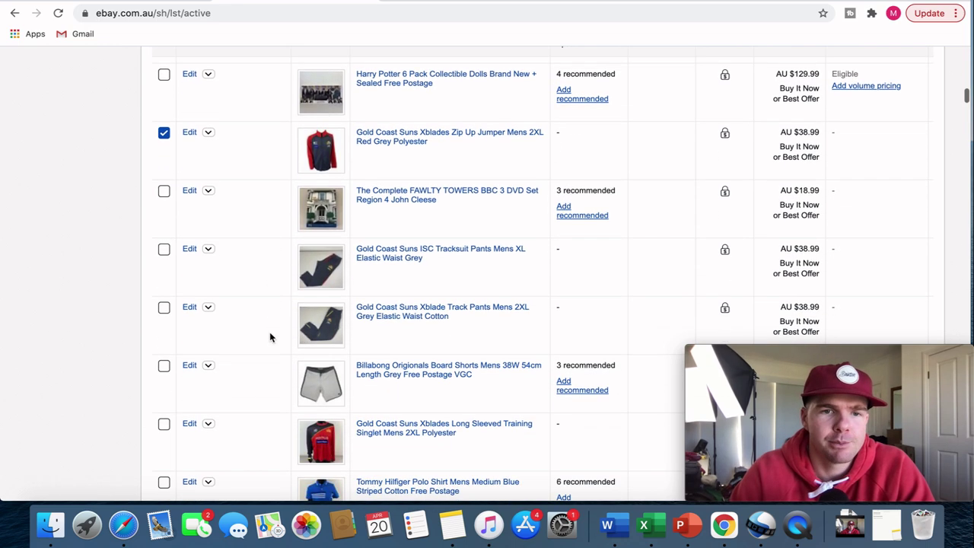
{"action": "left_click", "coordinate": [164, 300]}
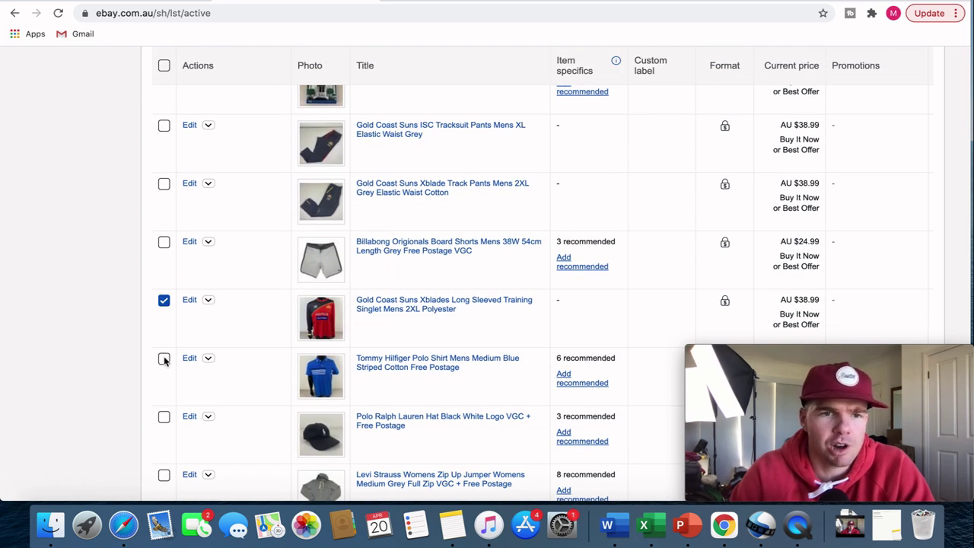
- Add the Queensland Reds jersey, the Arsenal Football Club jersey and the yellow Gant shirt to the selection
{"action": "scroll", "coordinate": [175, 419], "scroll_direction": "down", "scroll_amount": 12}
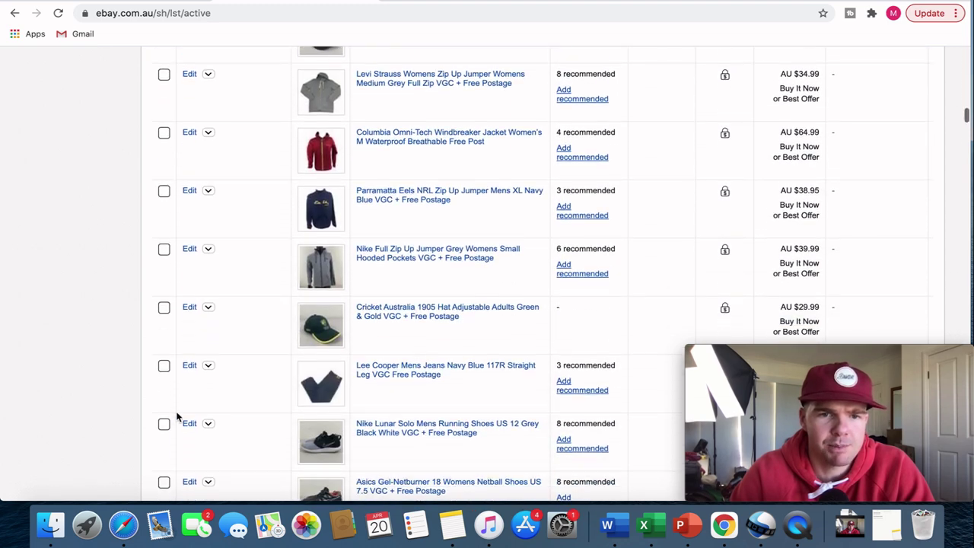
{"action": "scroll", "coordinate": [177, 417], "scroll_direction": "down", "scroll_amount": 8}
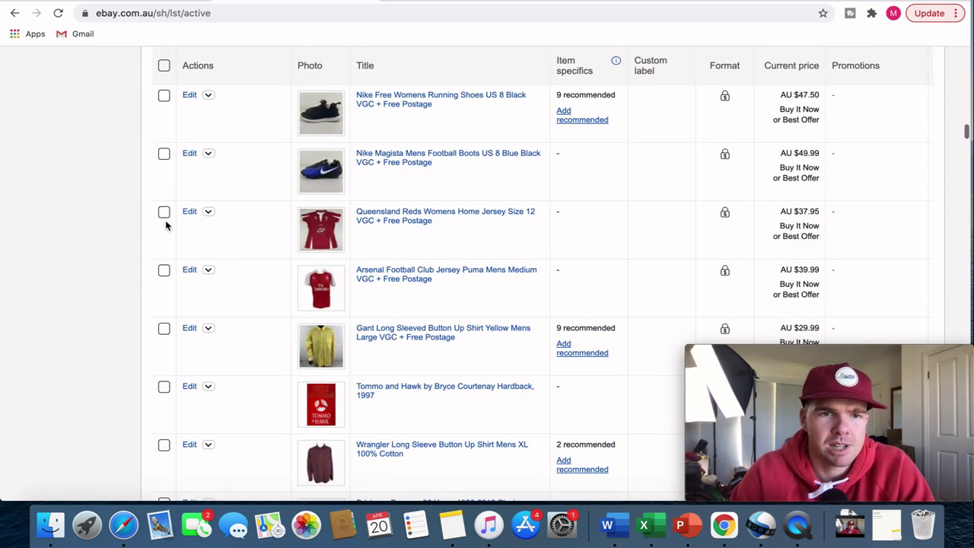
{"action": "left_click", "coordinate": [164, 270]}
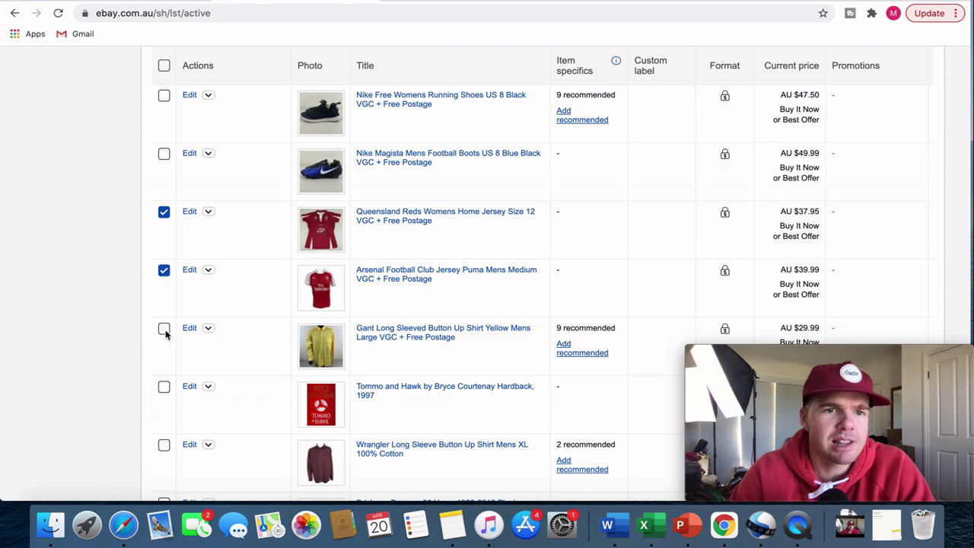
{"action": "left_click", "coordinate": [165, 330]}
- Open only the selected active listings for bulk editing
{"action": "scroll", "coordinate": [404, 302], "scroll_direction": "up", "scroll_amount": 15}
{"action": "scroll", "coordinate": [406, 302], "scroll_direction": "up", "scroll_amount": 20}
{"action": "scroll", "coordinate": [485, 363], "scroll_direction": "down", "scroll_amount": 1}
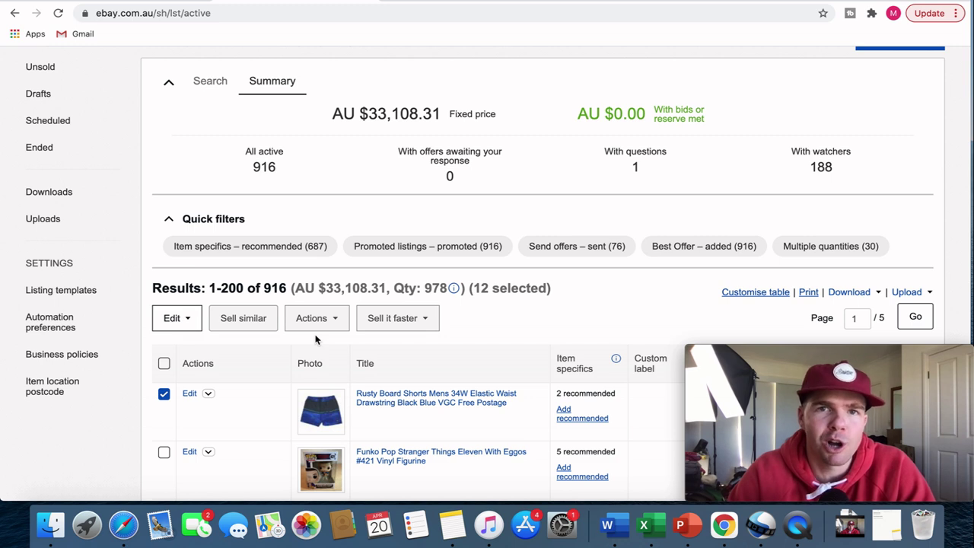
{"action": "left_click", "coordinate": [186, 321]}
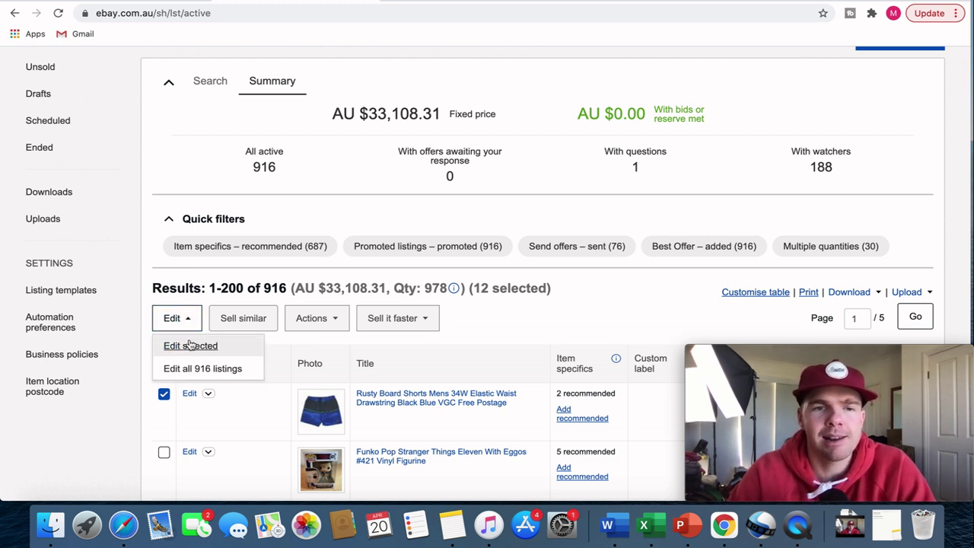
{"action": "left_click", "coordinate": [191, 347]}
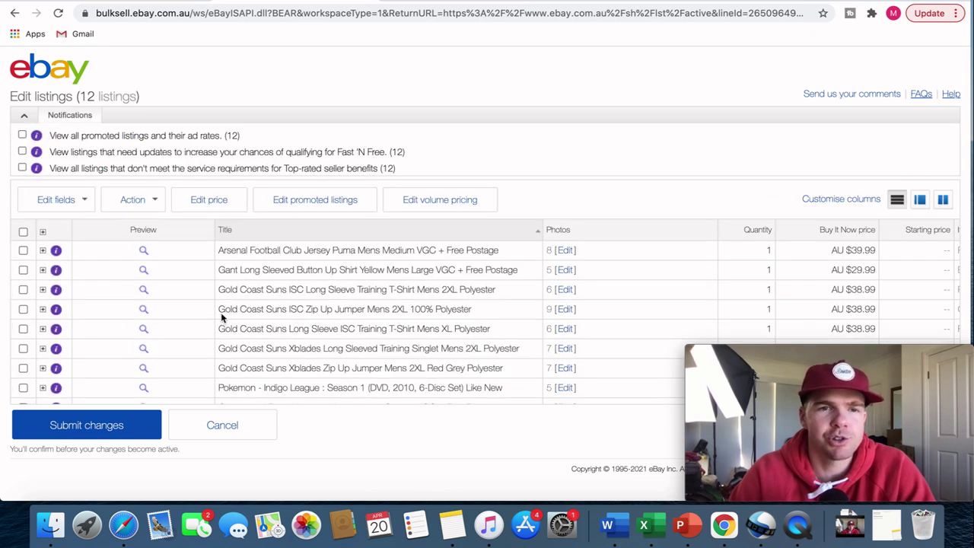
- Select all 12 listings and set their international postage in bulk to "Flat: same cost to all buyers"
{"action": "left_click", "coordinate": [23, 232]}
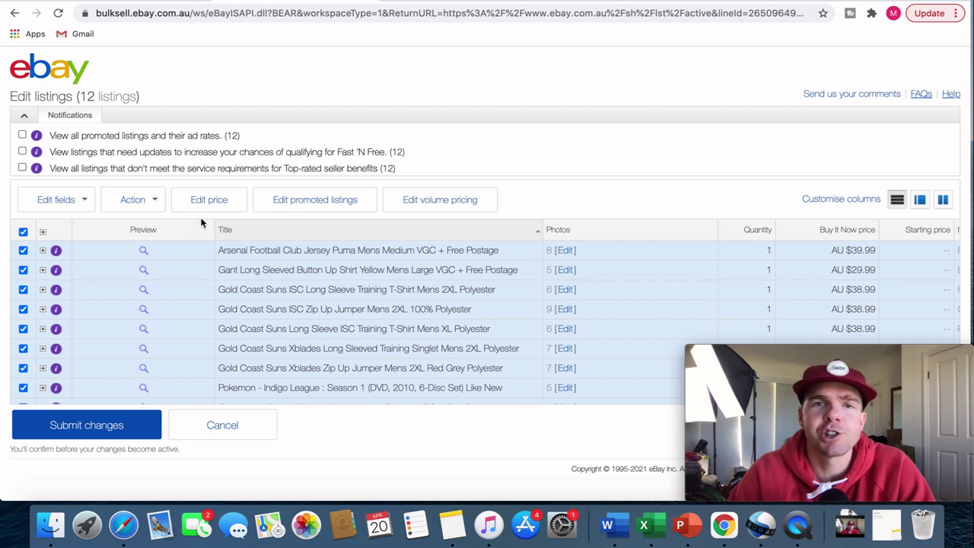
{"action": "left_click", "coordinate": [81, 201]}
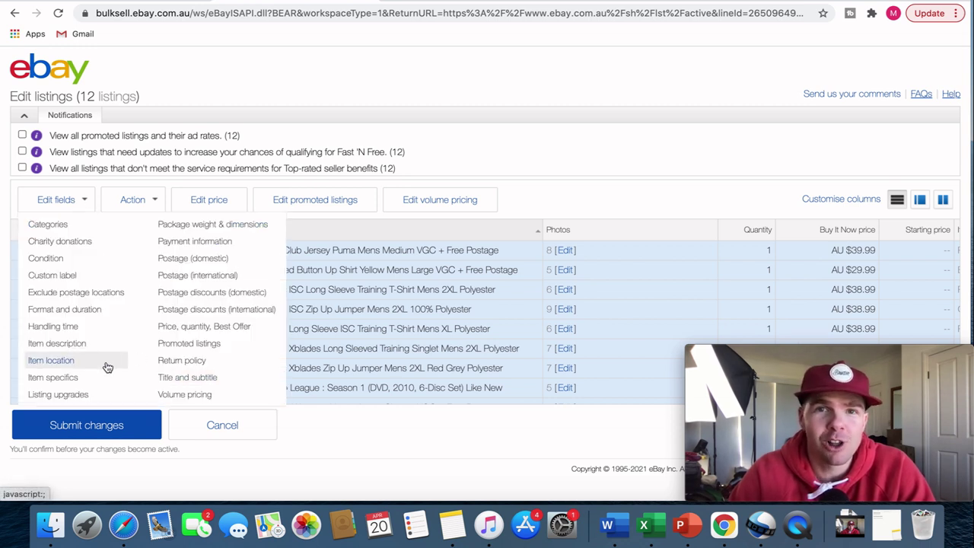
{"action": "left_click", "coordinate": [217, 278]}
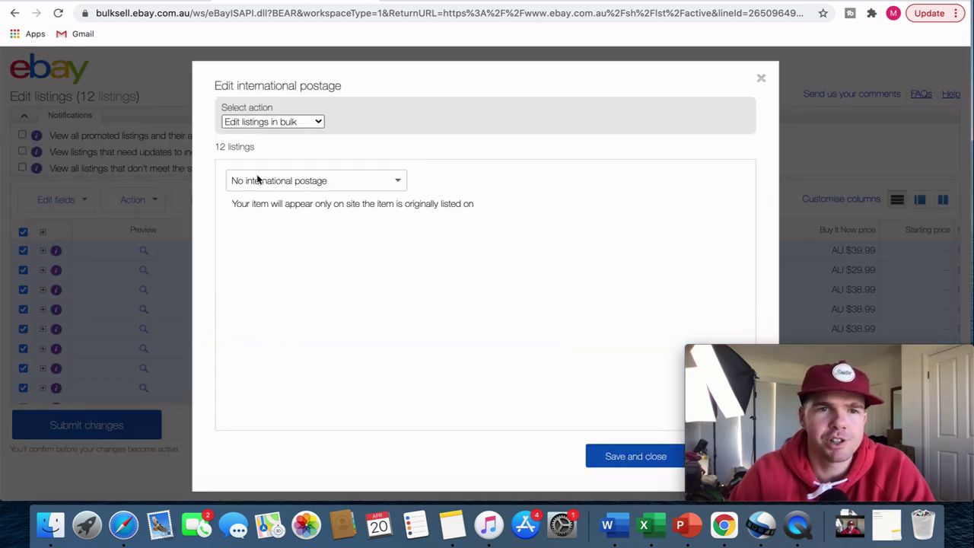
{"action": "left_click", "coordinate": [314, 181]}
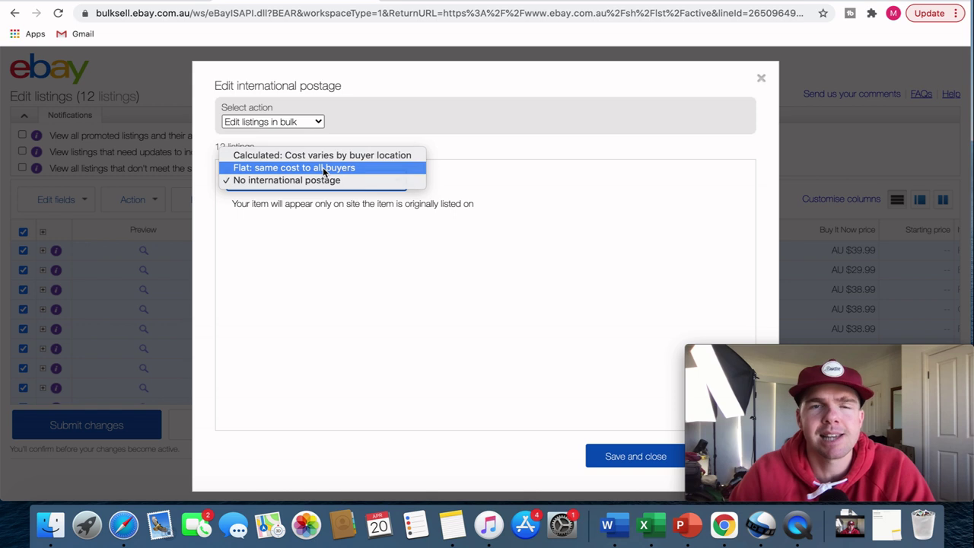
{"action": "left_click", "coordinate": [324, 169]}
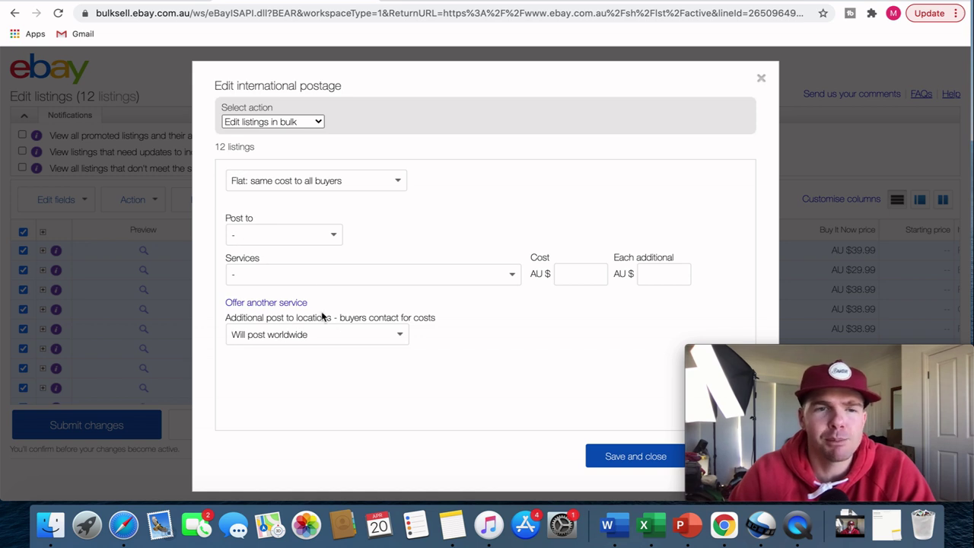
- Set the first service to New Zealand as a custom location with Standard International Flat Rate Postage at AU $18 and AU $10 each additional
{"action": "left_click", "coordinate": [282, 236]}
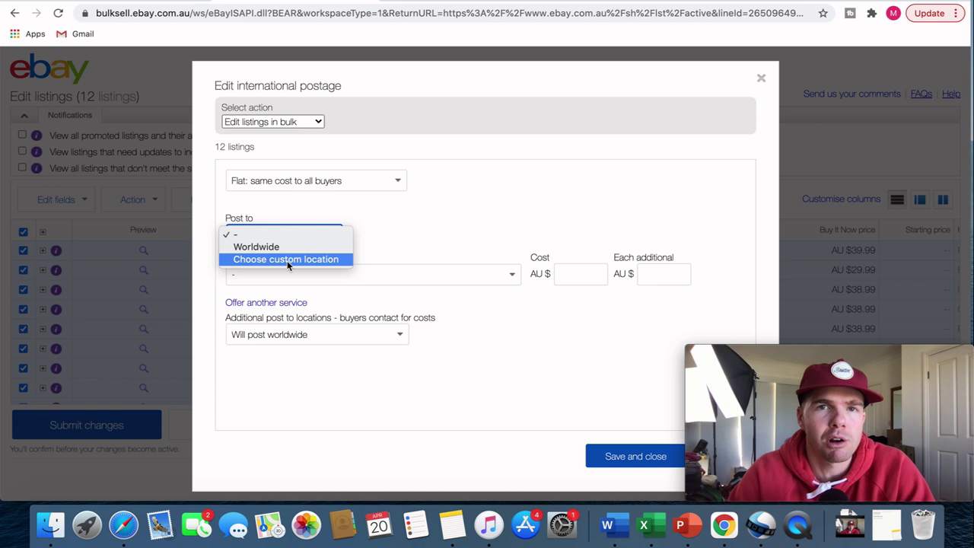
{"action": "left_click", "coordinate": [287, 260]}
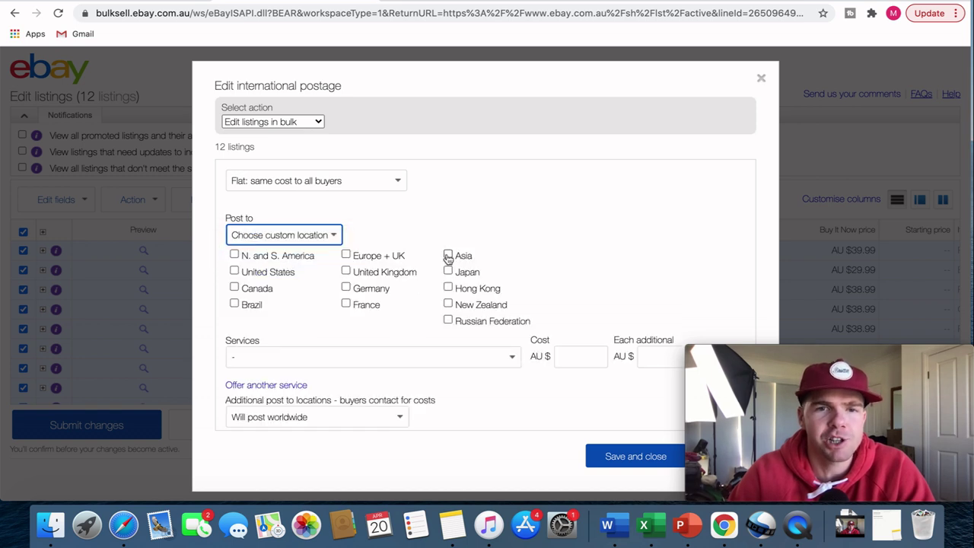
{"action": "left_click", "coordinate": [448, 304]}
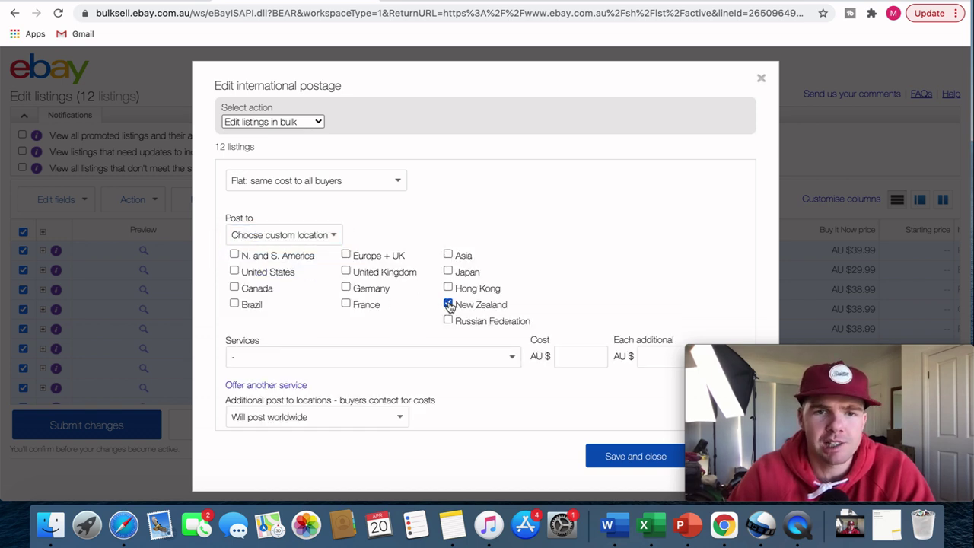
{"action": "scroll", "coordinate": [388, 342], "scroll_direction": "down", "scroll_amount": 1}
{"action": "left_click", "coordinate": [385, 344]}
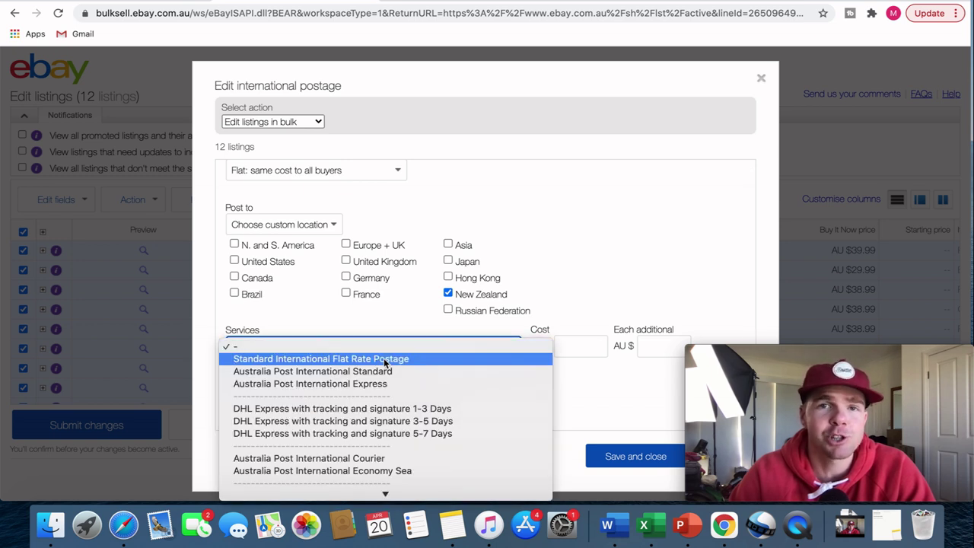
{"action": "left_click", "coordinate": [384, 358]}
{"action": "left_click", "coordinate": [570, 344]}
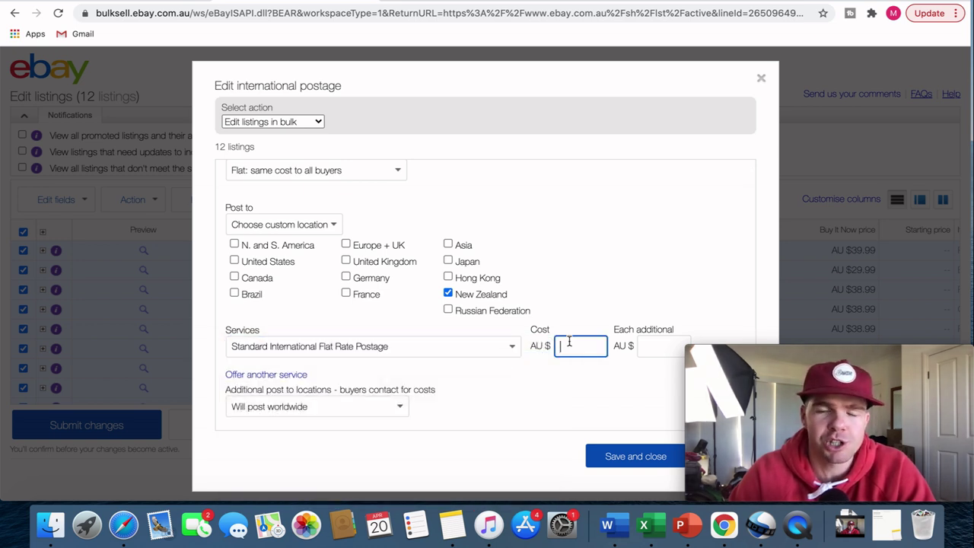
{"action": "type", "text": "18"}
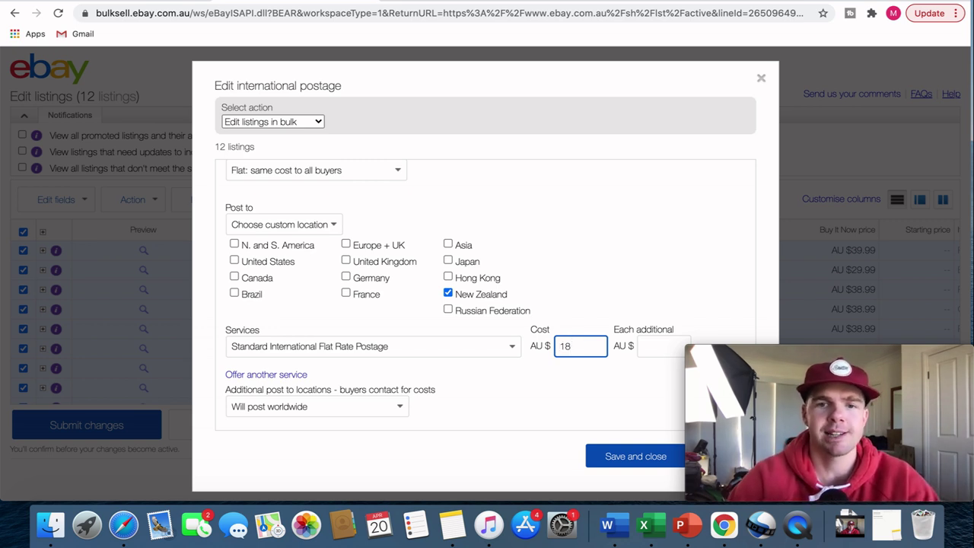
{"action": "left_click", "coordinate": [643, 344]}
{"action": "type", "text": "10"}
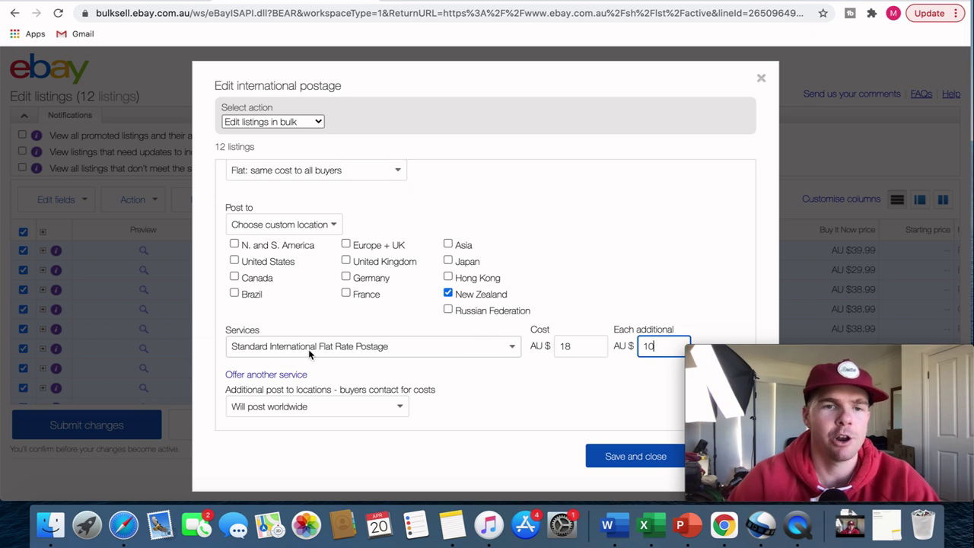
- Add a second service for Asia using Standard International Flat Rate Postage, costing AU $21.60 and AU $10 each additional
{"action": "left_click", "coordinate": [286, 374]}
{"action": "scroll", "coordinate": [329, 338], "scroll_direction": "down", "scroll_amount": 3}
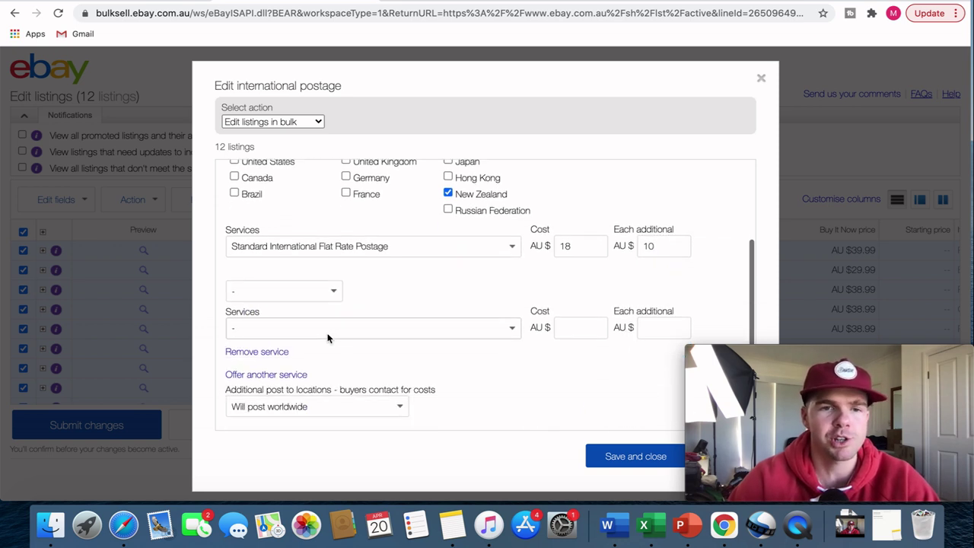
{"action": "left_click", "coordinate": [324, 290]}
{"action": "left_click", "coordinate": [323, 314]}
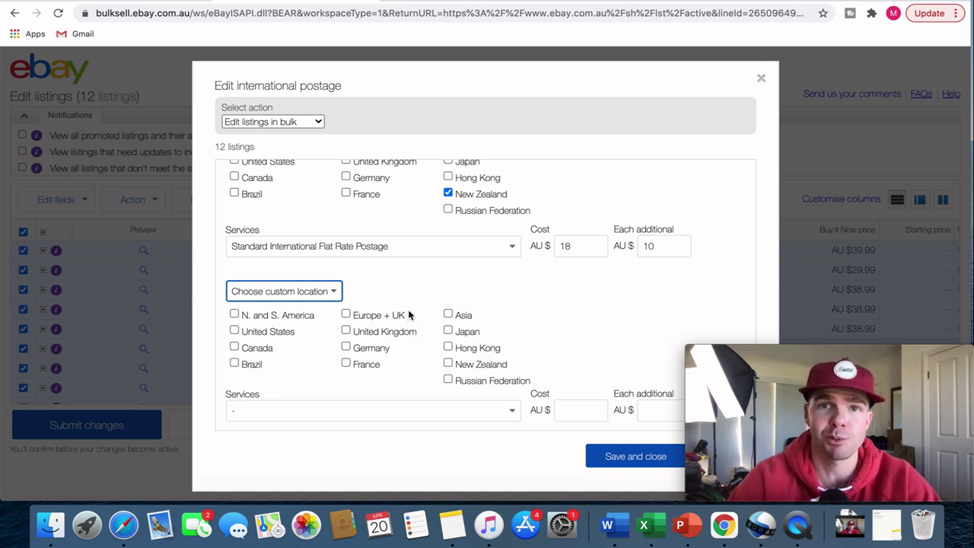
{"action": "left_click", "coordinate": [448, 314]}
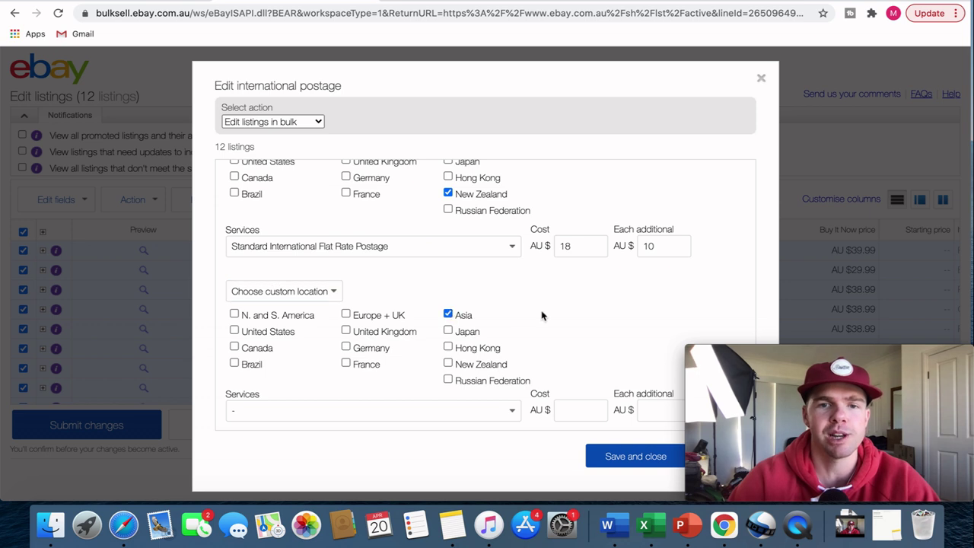
{"action": "scroll", "coordinate": [541, 317], "scroll_direction": "down", "scroll_amount": 2}
{"action": "left_click", "coordinate": [570, 333]}
{"action": "type", "text": "21.60"}
{"action": "left_click", "coordinate": [647, 335]}
{"action": "type", "text": "10"}
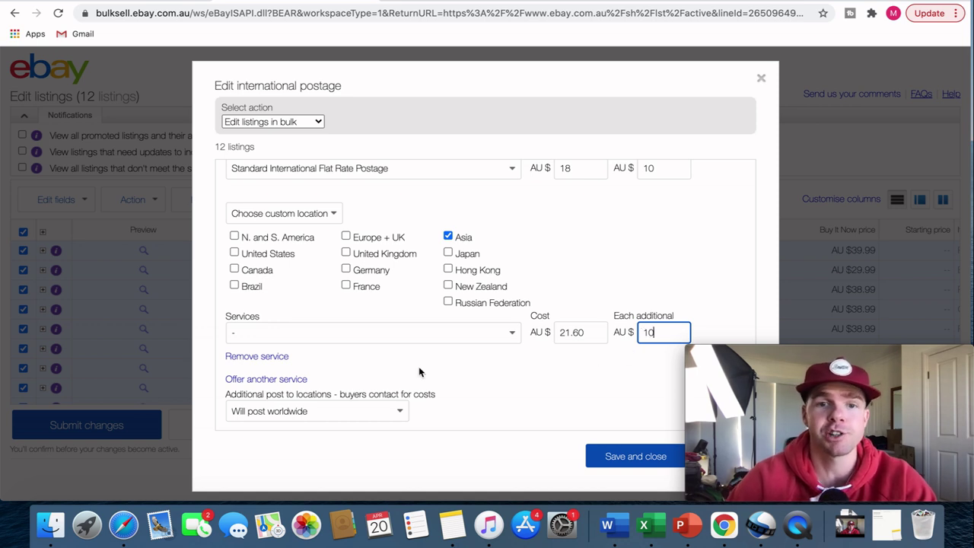
{"action": "left_click", "coordinate": [424, 337]}
{"action": "left_click", "coordinate": [423, 345]}
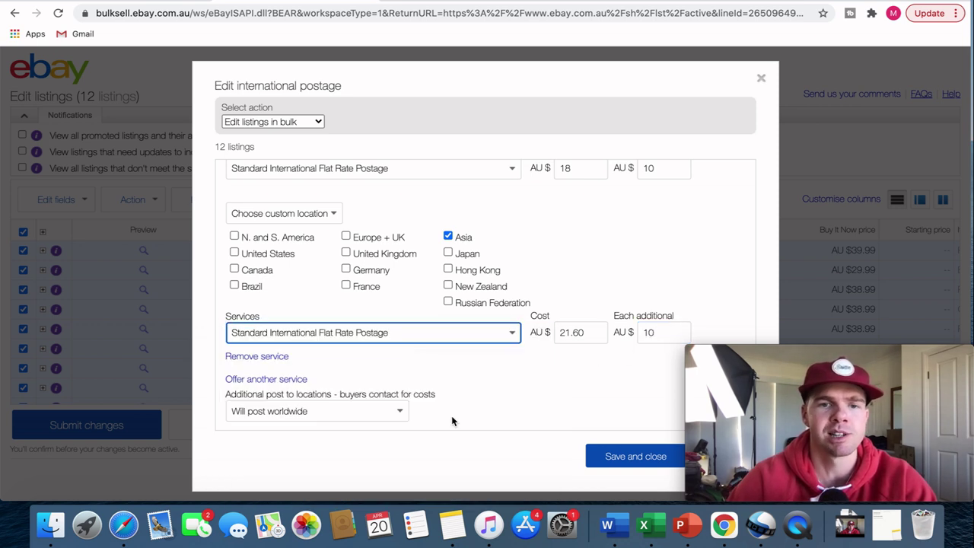
- Add a United States service using Standard International Flat Rate Postage at AU $24 and AU $10 each additional, and offer one more service
{"action": "left_click", "coordinate": [287, 374]}
{"action": "scroll", "coordinate": [334, 373], "scroll_direction": "down", "scroll_amount": 3}
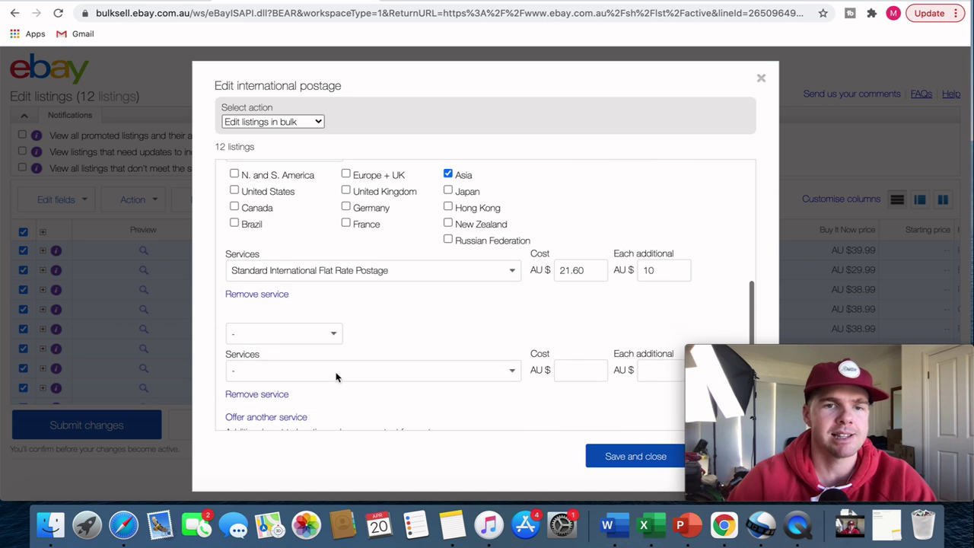
{"action": "left_click", "coordinate": [296, 293]}
{"action": "left_click", "coordinate": [298, 315]}
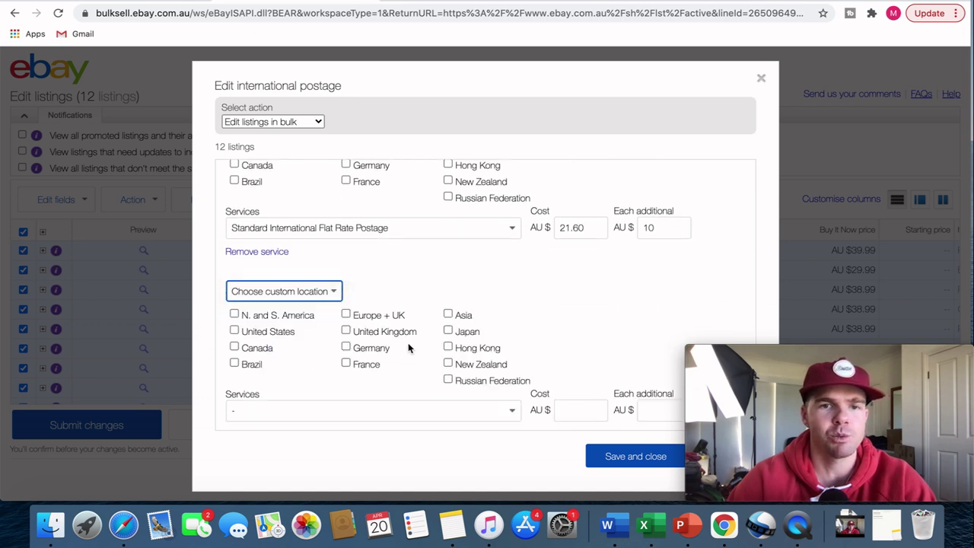
{"action": "left_click", "coordinate": [233, 331]}
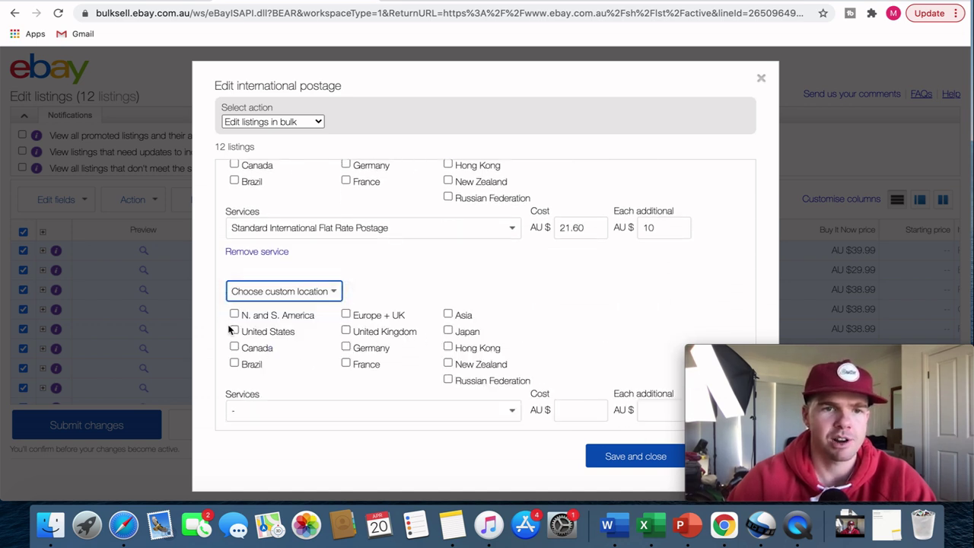
{"action": "scroll", "coordinate": [333, 373], "scroll_direction": "down", "scroll_amount": 1}
{"action": "left_click", "coordinate": [564, 397]}
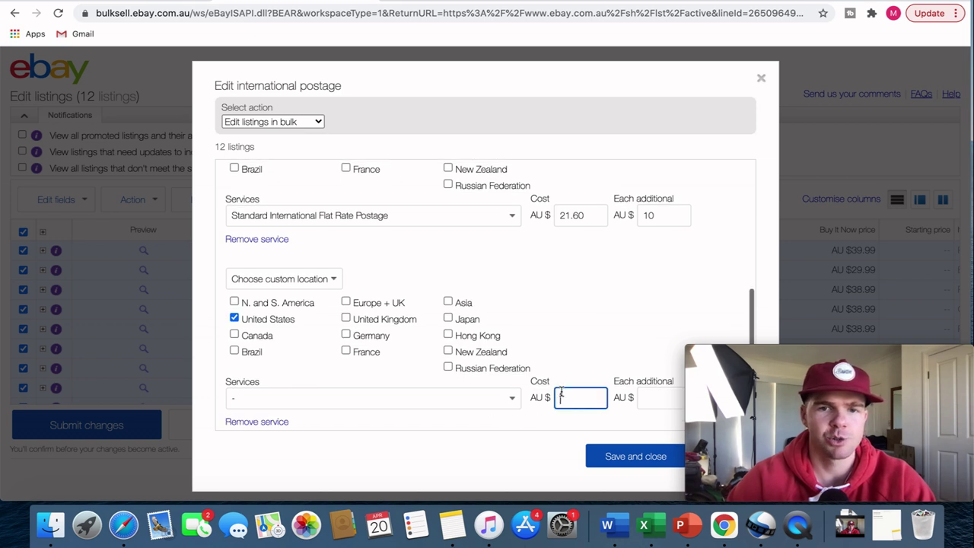
{"action": "type", "text": "24"}
{"action": "left_click", "coordinate": [651, 393]}
{"action": "type", "text": "10"}
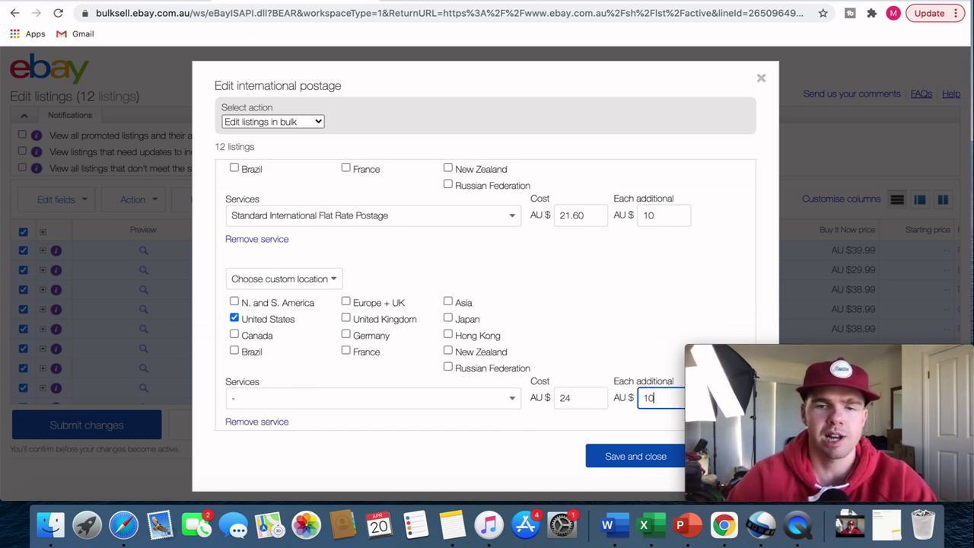
{"action": "left_click", "coordinate": [369, 399]}
{"action": "left_click", "coordinate": [328, 411]}
{"action": "scroll", "coordinate": [533, 335], "scroll_direction": "down", "scroll_amount": 3}
{"action": "left_click", "coordinate": [299, 374]}
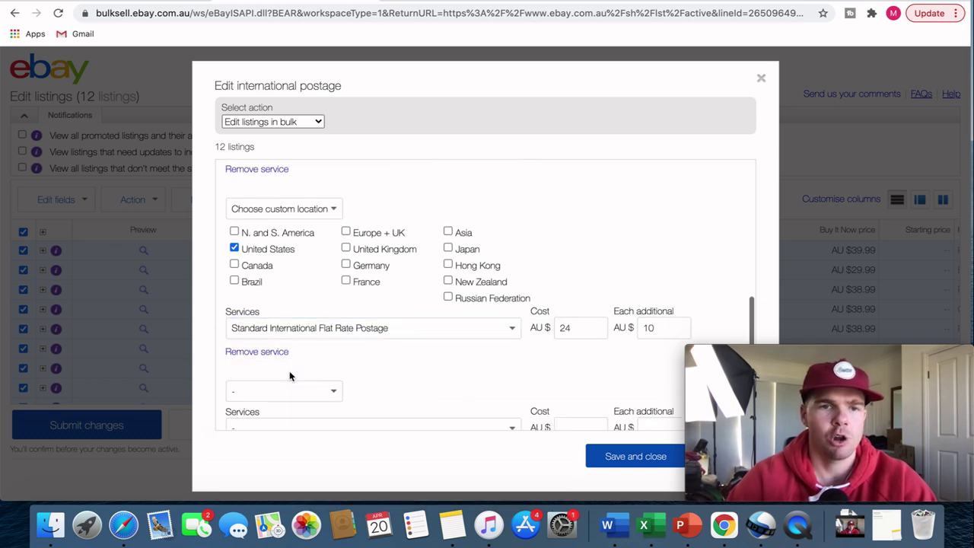
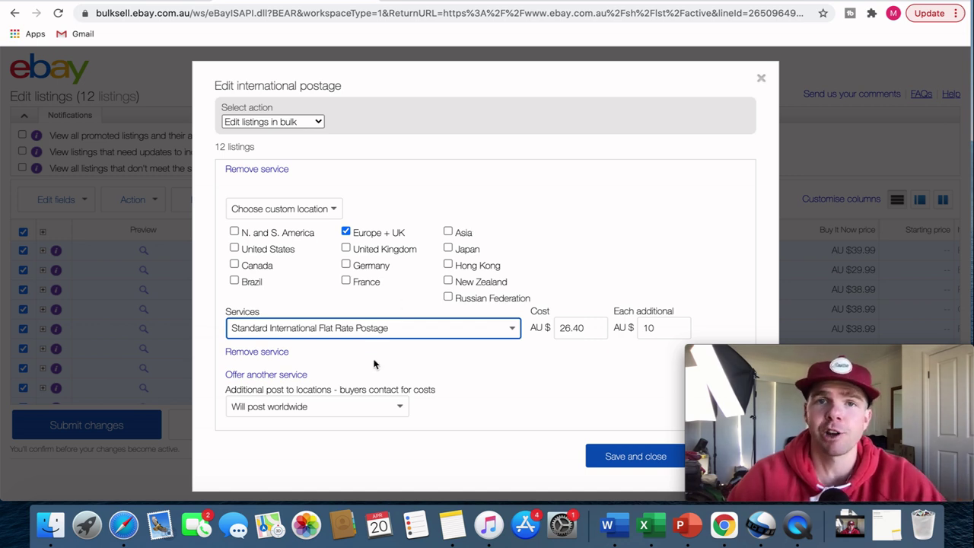
- Review the regions, services and costs entered for all the international postage options
{"action": "scroll", "coordinate": [510, 295], "scroll_direction": "up", "scroll_amount": 1}
{"action": "scroll", "coordinate": [510, 295], "scroll_direction": "up", "scroll_amount": 3}
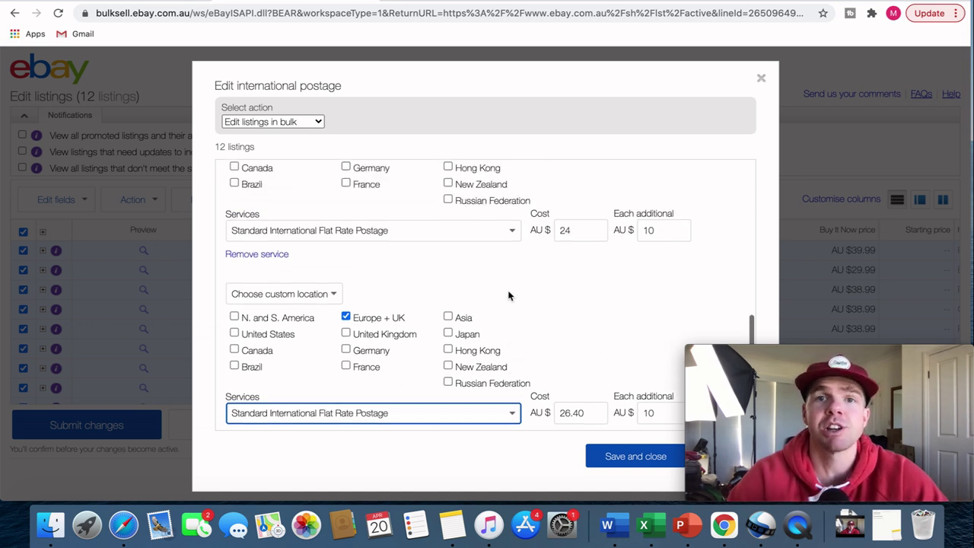
{"action": "scroll", "coordinate": [509, 296], "scroll_direction": "up", "scroll_amount": 5}
{"action": "scroll", "coordinate": [509, 295], "scroll_direction": "up", "scroll_amount": 5}
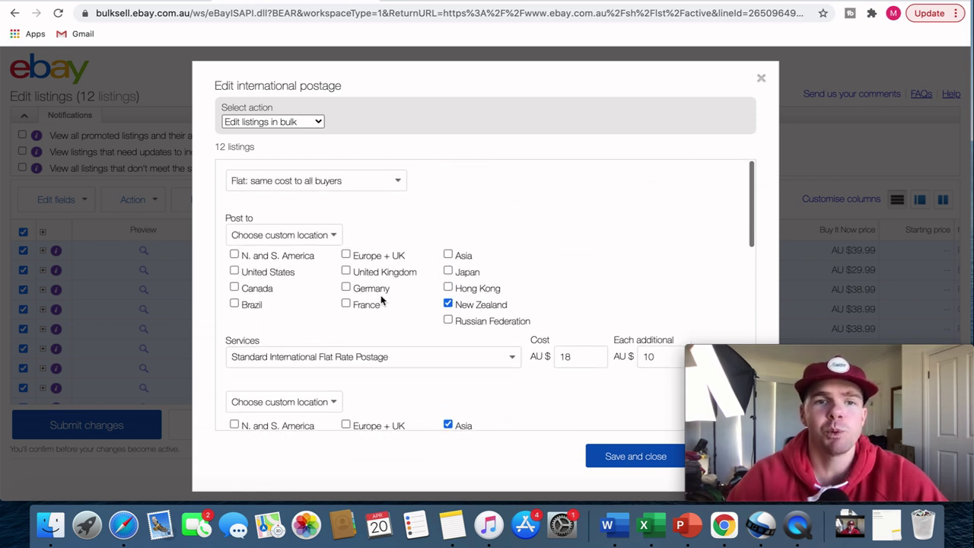
{"action": "scroll", "coordinate": [380, 301], "scroll_direction": "down", "scroll_amount": 8}
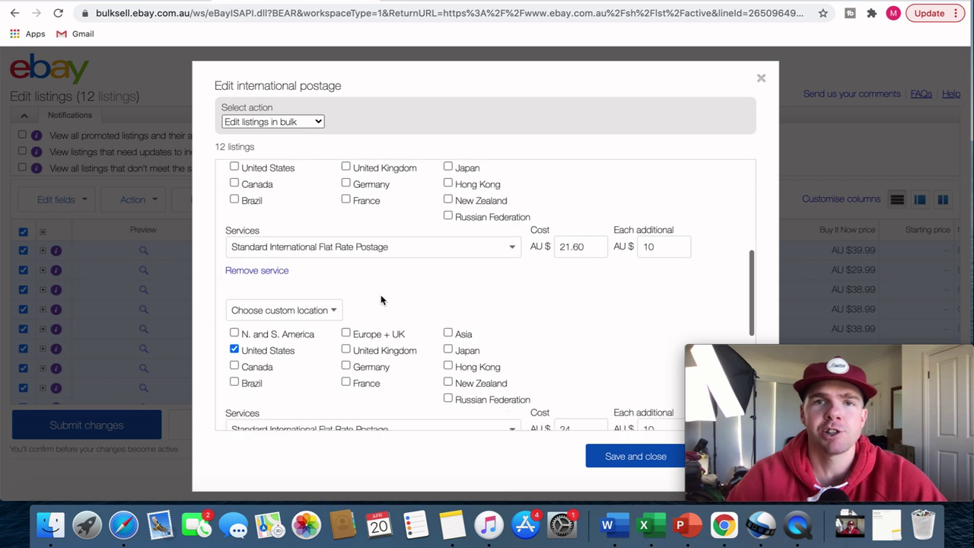
{"action": "scroll", "coordinate": [382, 300], "scroll_direction": "down", "scroll_amount": 8}
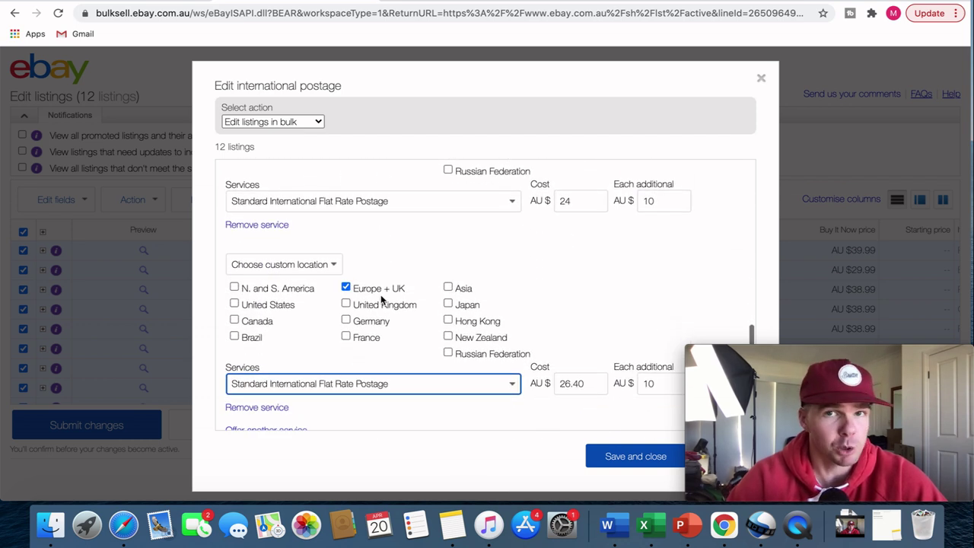
{"action": "scroll", "coordinate": [382, 300], "scroll_direction": "down", "scroll_amount": 3}
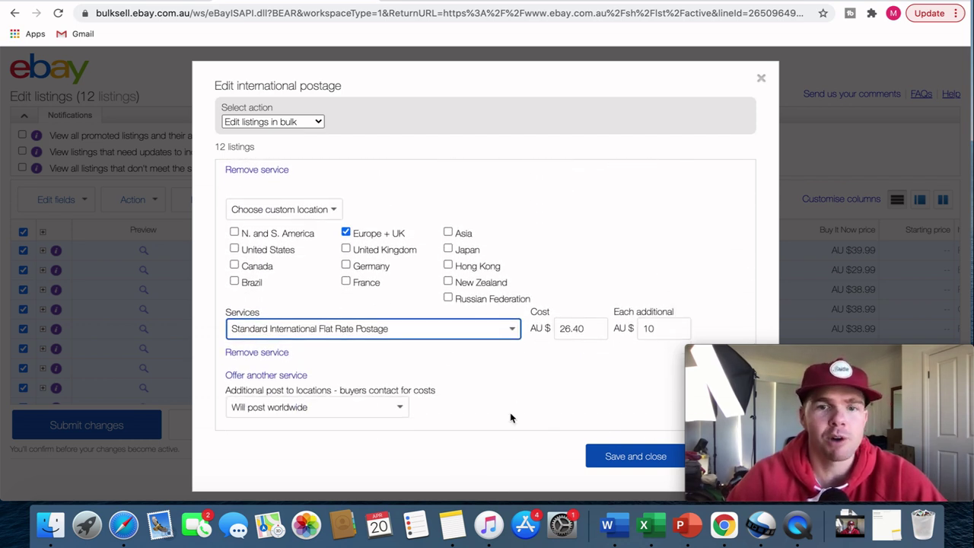
- Save the international postage settings, submit and confirm the changes for the selected listings, and return to the active listings
{"action": "left_click", "coordinate": [611, 457]}
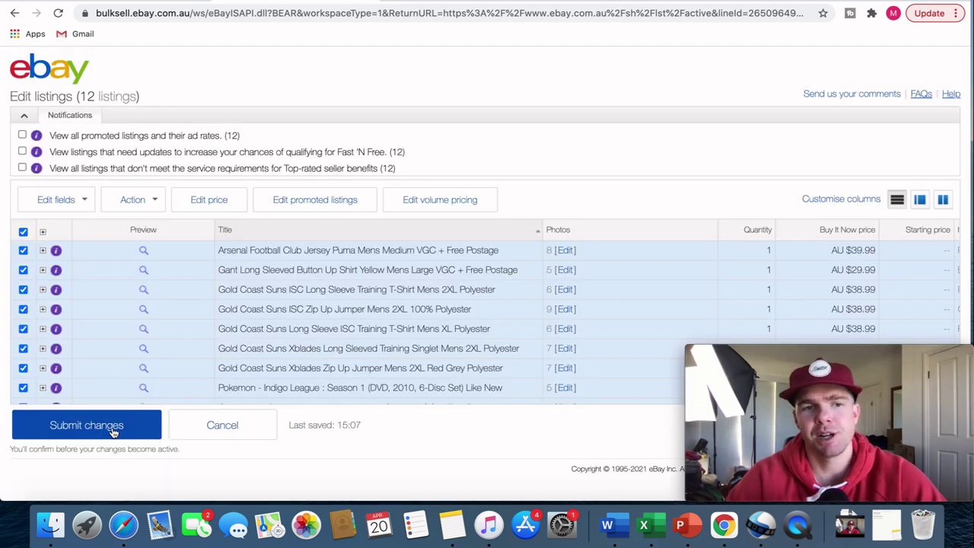
{"action": "left_click", "coordinate": [115, 431]}
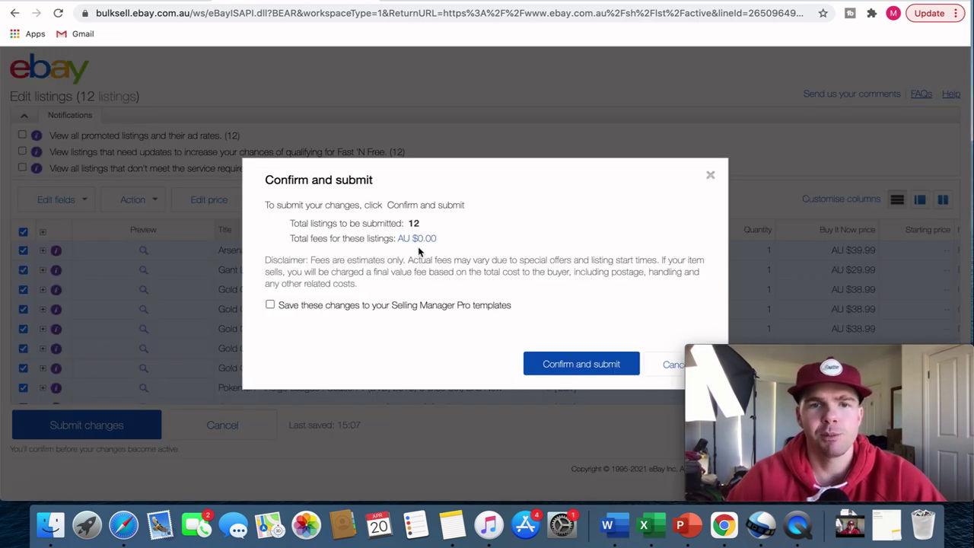
{"action": "left_click", "coordinate": [559, 365]}
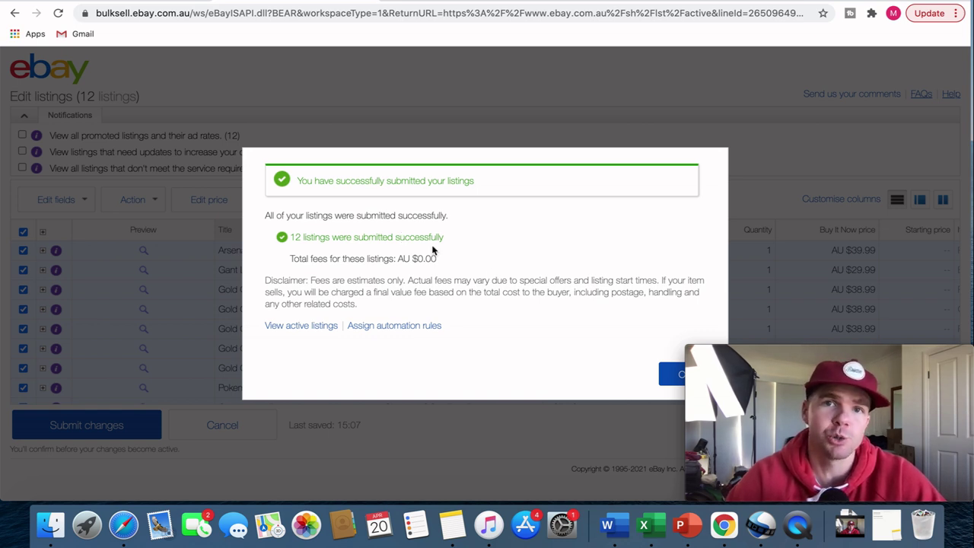
{"action": "left_click", "coordinate": [664, 375]}
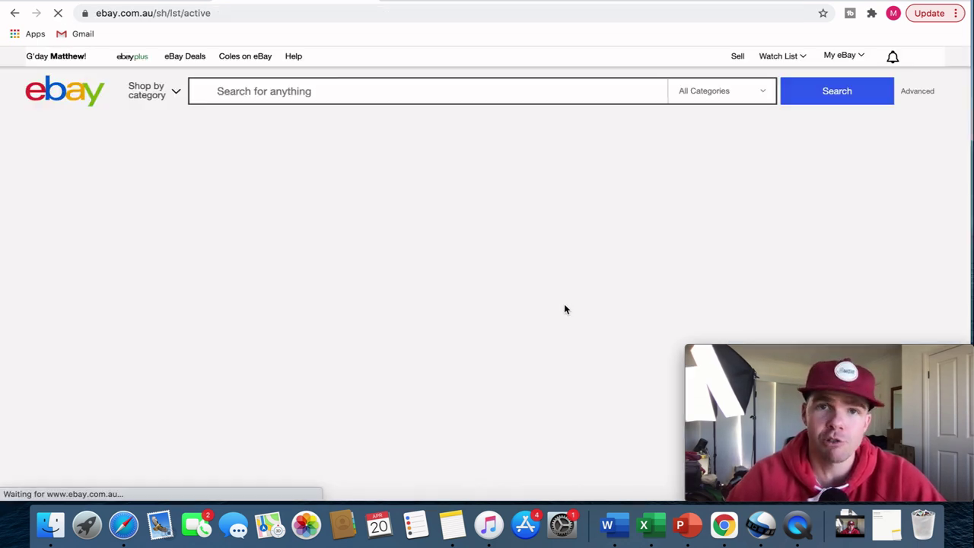